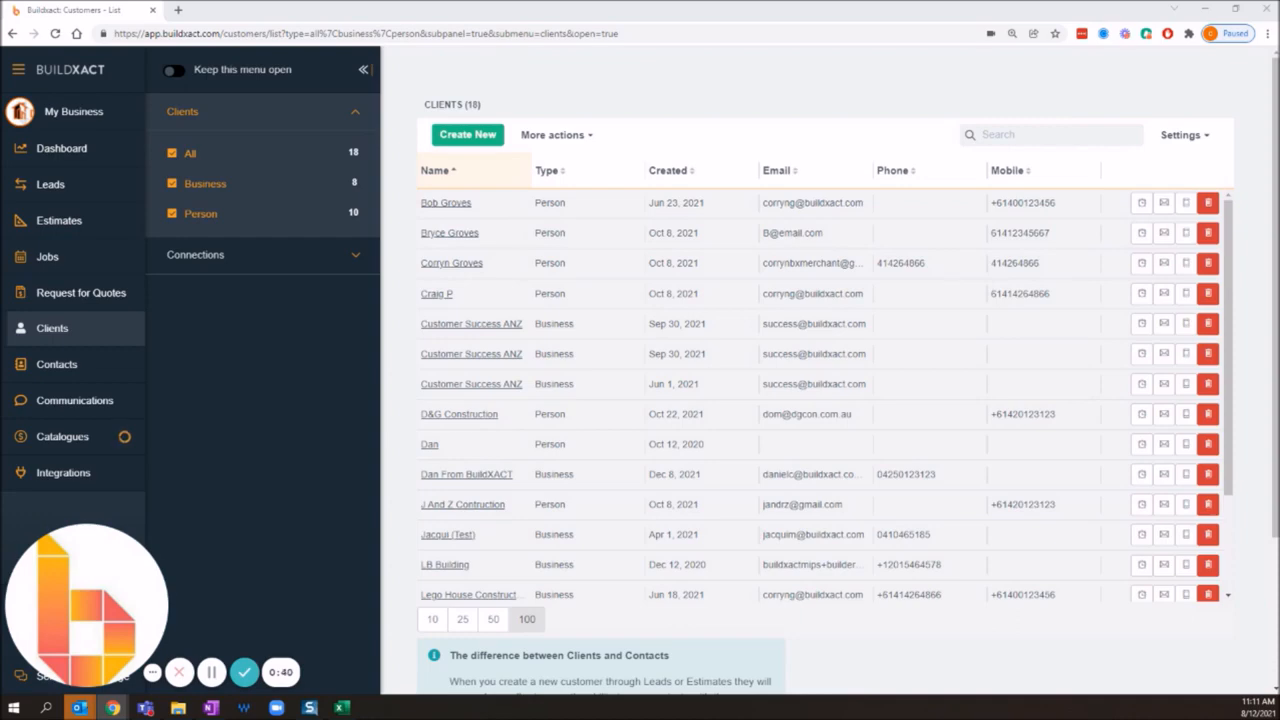
Step: Switch to the builder account's browser window and show its supplier integrations
drag(2, 341, 684, 34)
double_click(684, 34)
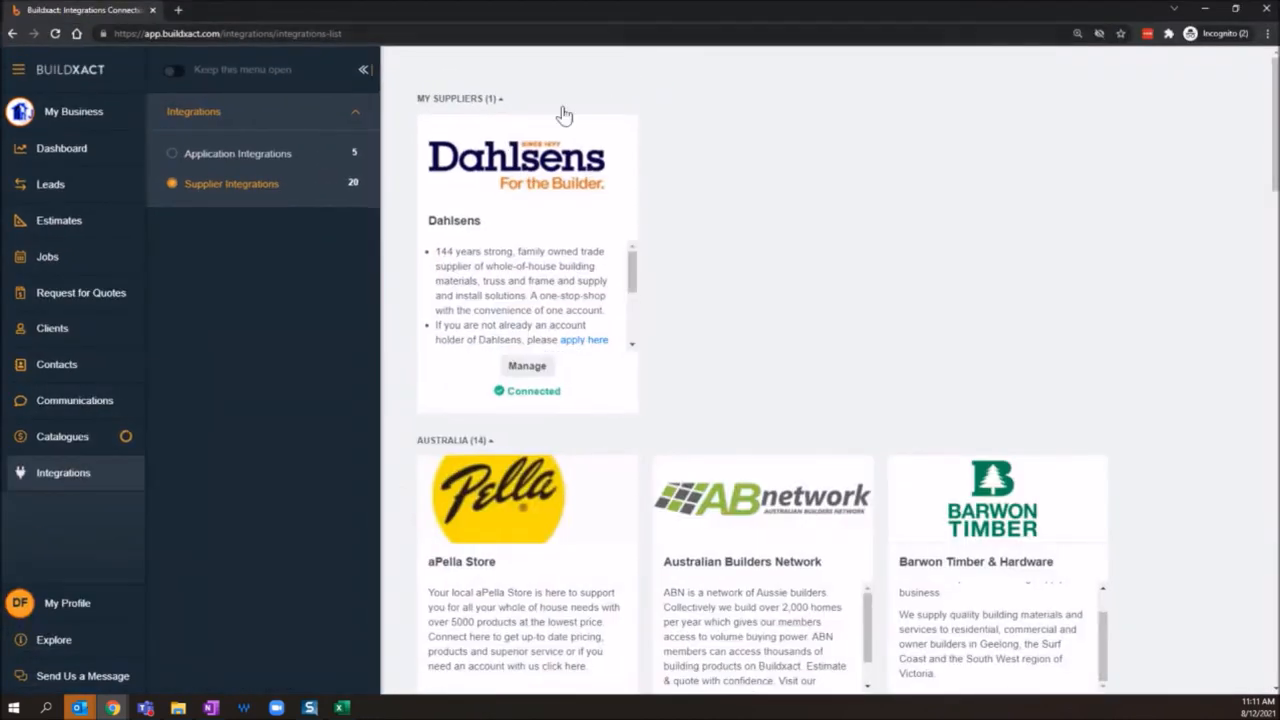
click(80, 483)
Step: Look through the connected supplier and the Australian suppliers offered for connection, including Buildxact Sales and D&C Timber
scroll(843, 207, down, 2)
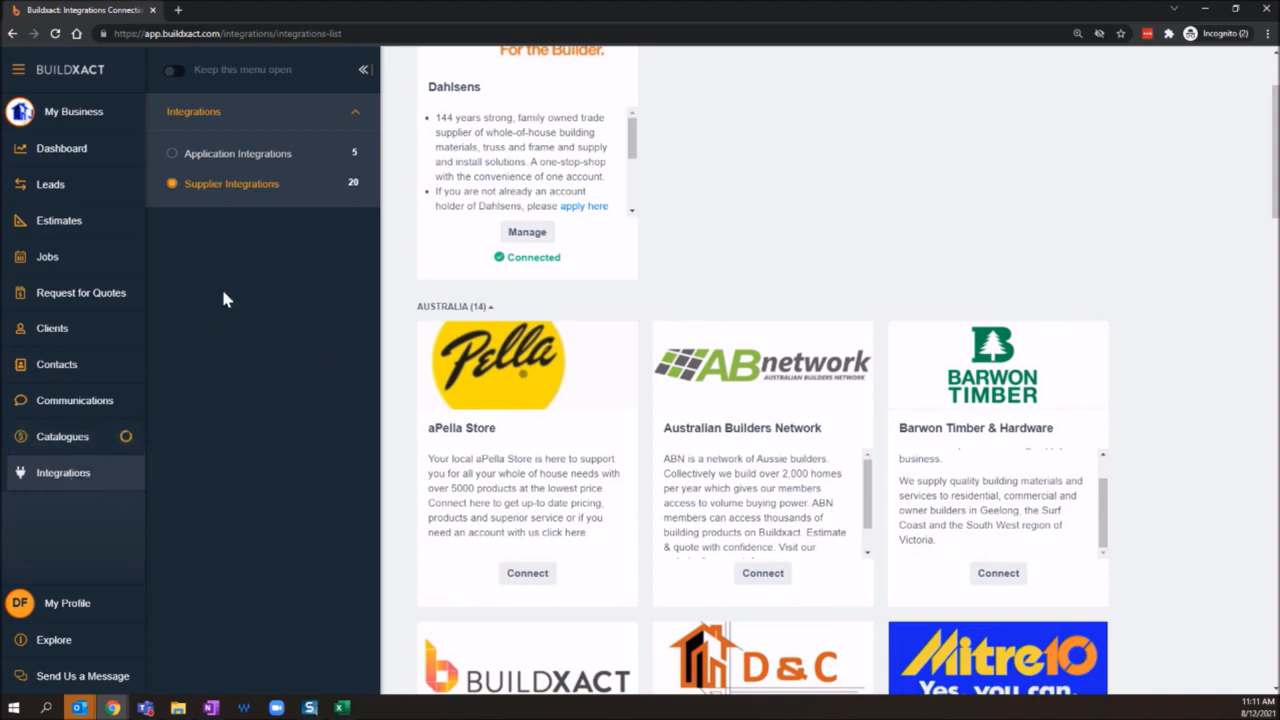
scroll(929, 270, up, 1)
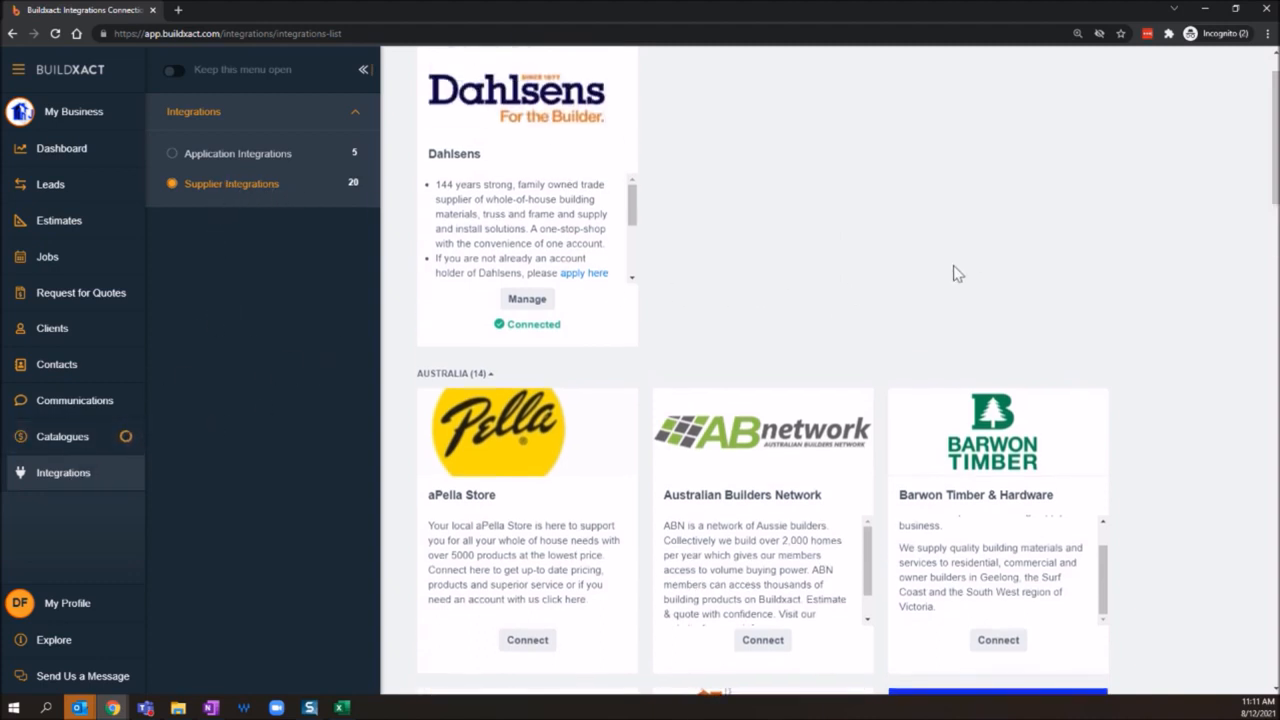
scroll(975, 274, down, 3)
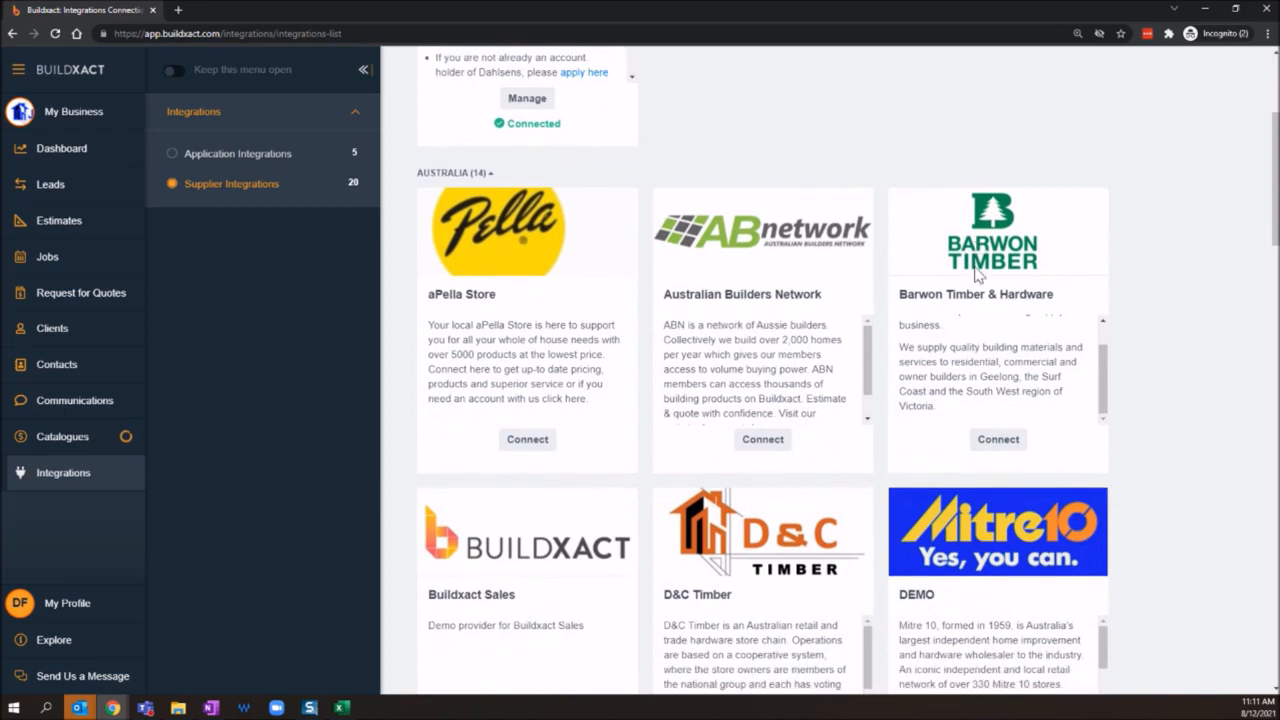
scroll(934, 262, up, 1)
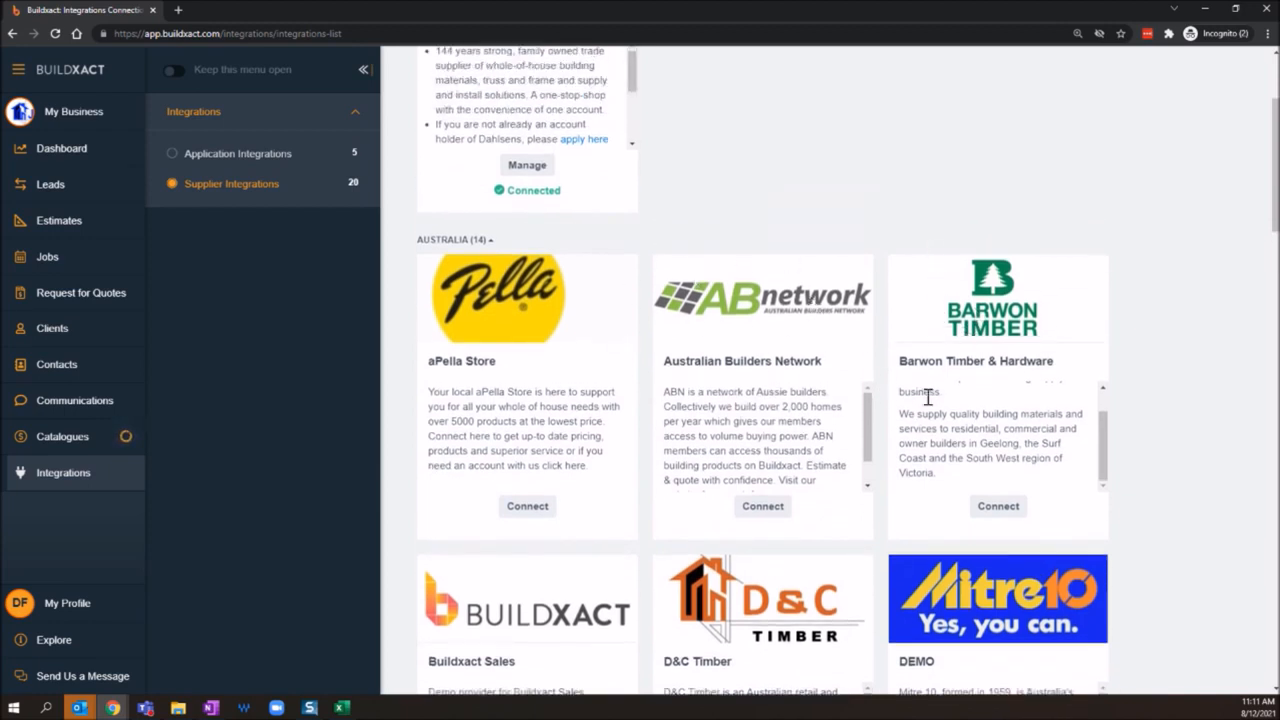
scroll(1151, 374, down, 2)
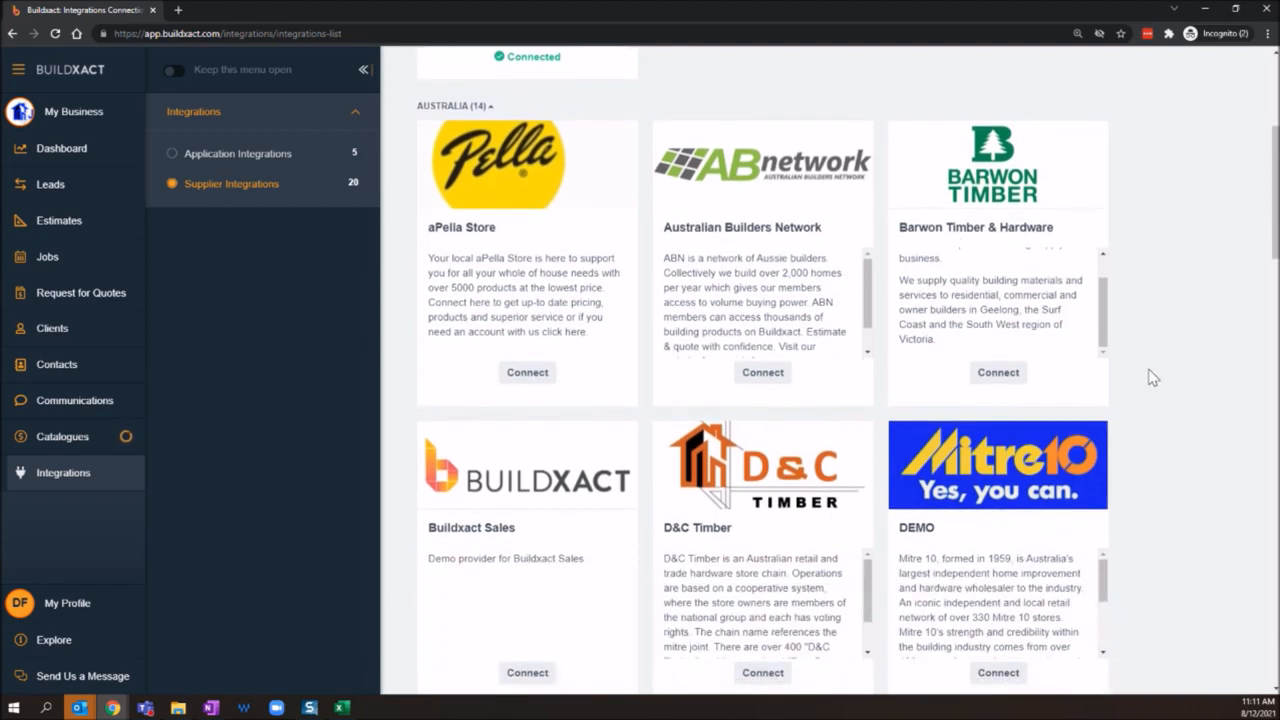
scroll(1151, 377, down, 1)
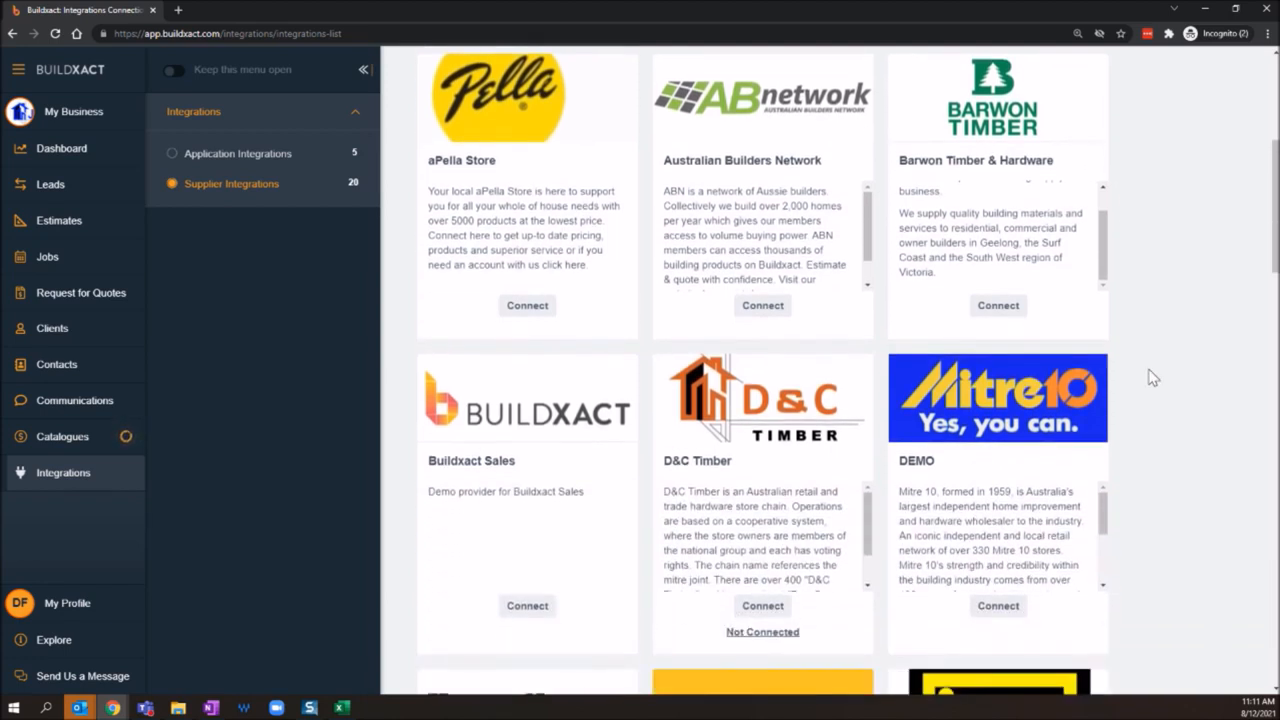
drag(443, 463, 514, 460)
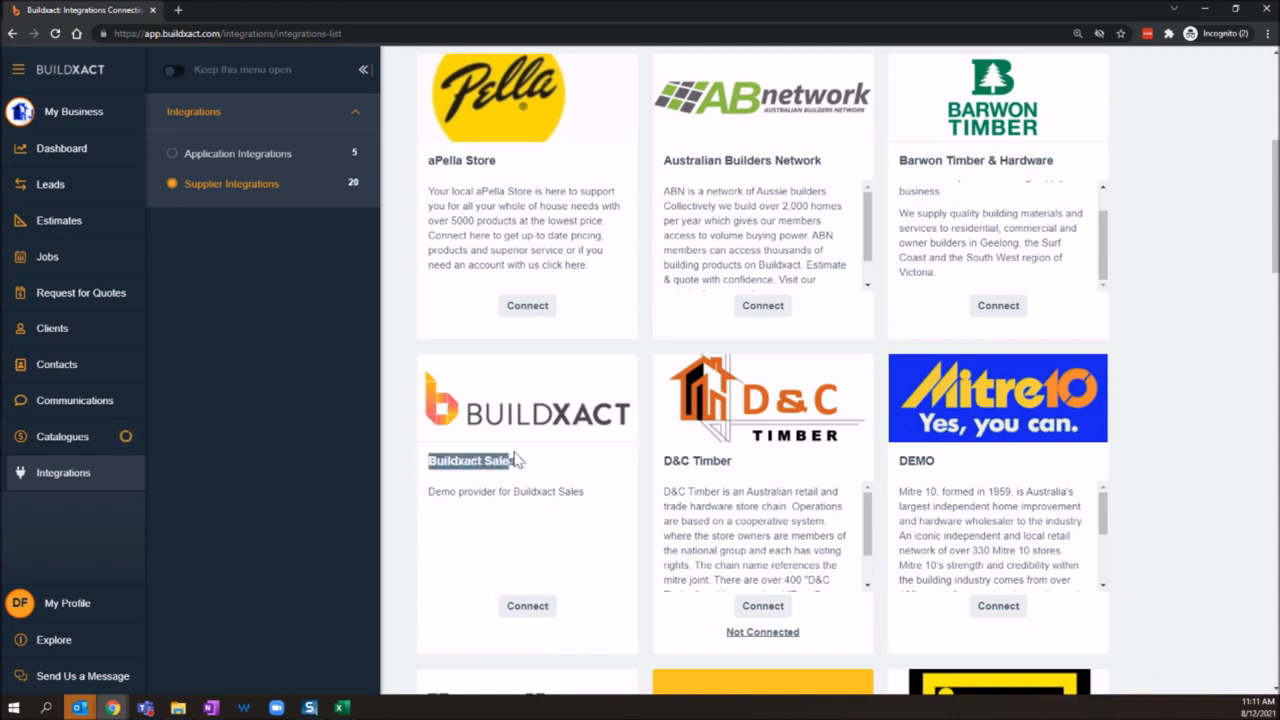
click(1221, 460)
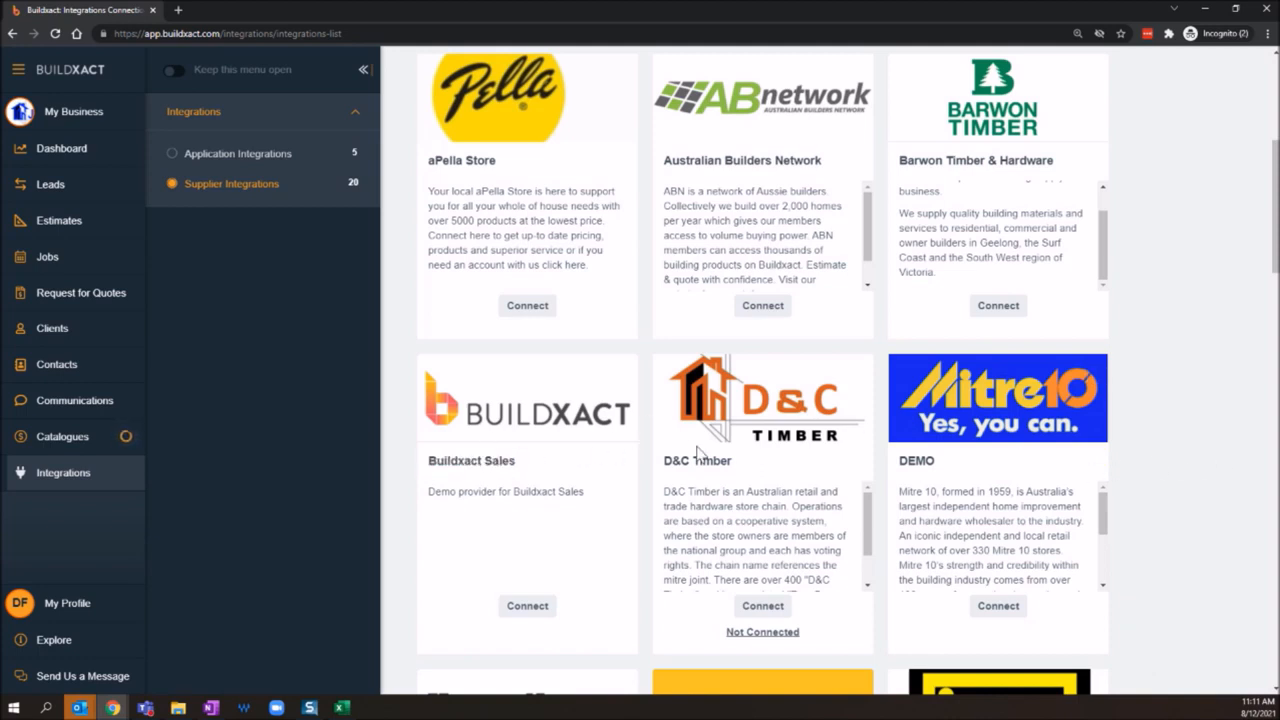
scroll(706, 445, down, 1)
scroll(716, 422, up, 1)
scroll(785, 495, up, 2)
scroll(785, 495, down, 2)
Step: Preview D&C Timber's connection request form, dismiss it and browse the remaining suppliers down to the supplier invitation option
click(757, 612)
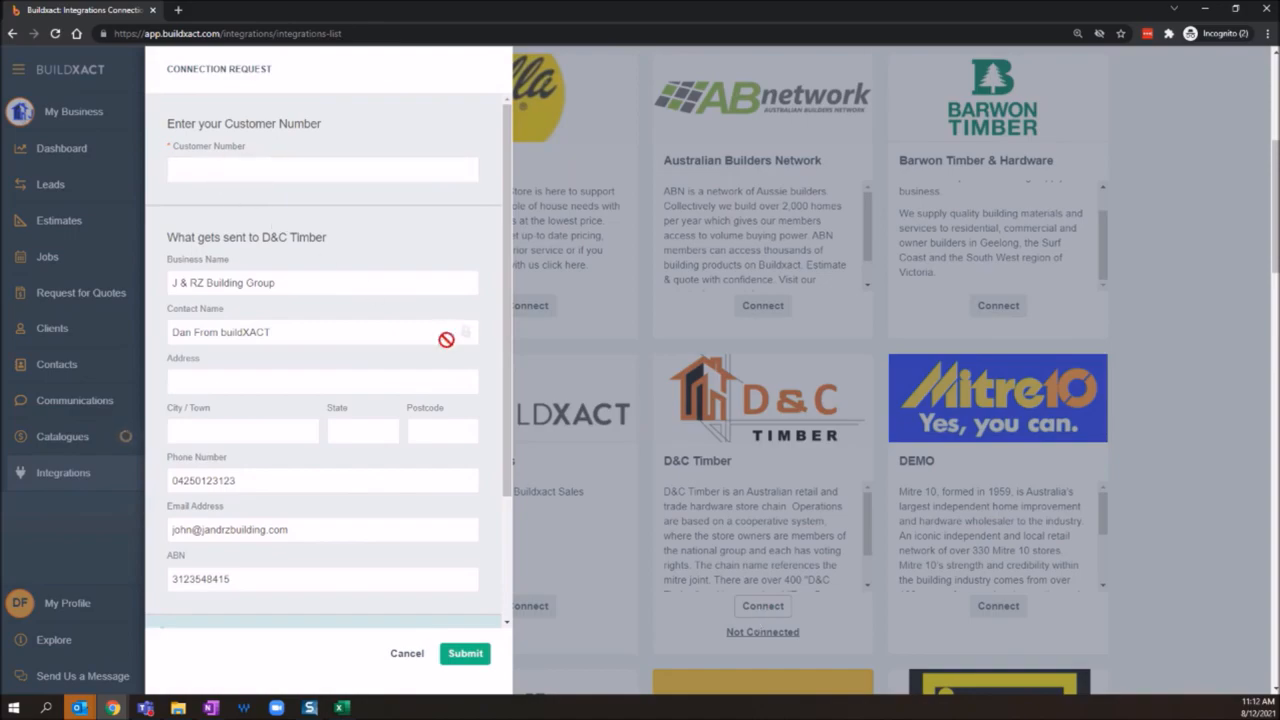
click(407, 654)
scroll(470, 608, down, 1)
scroll(470, 608, down, 15)
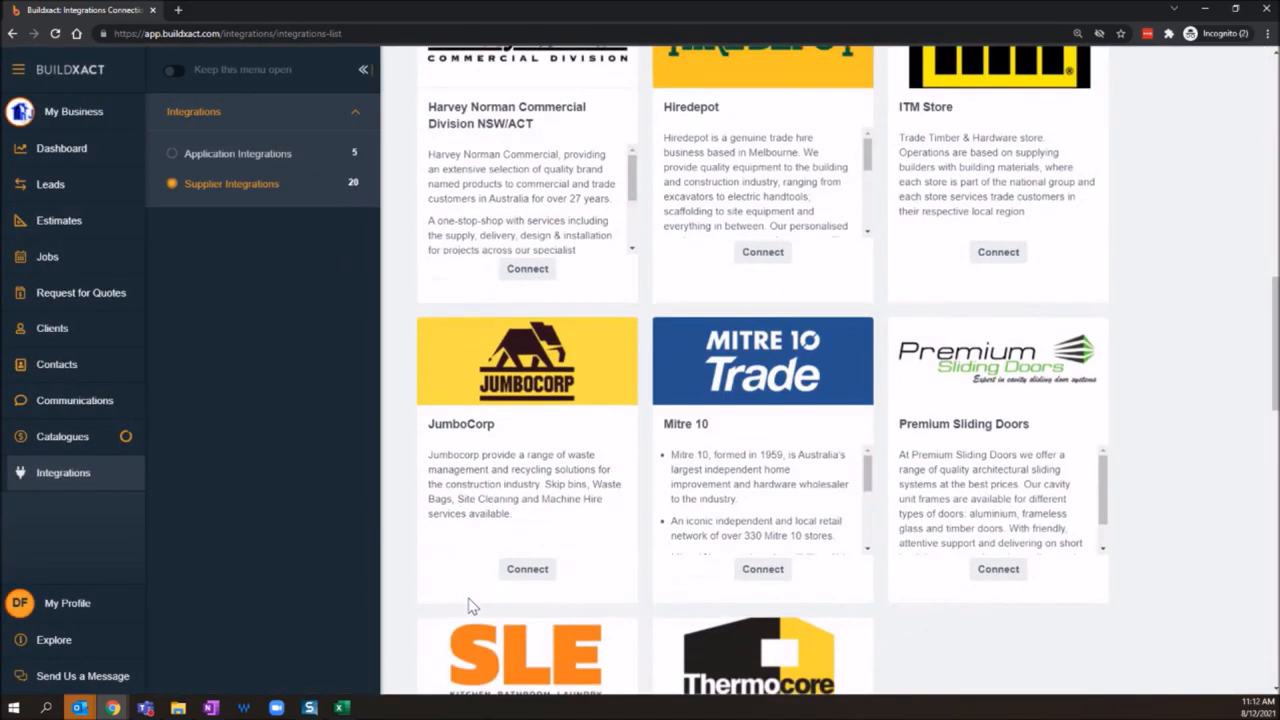
scroll(470, 608, down, 3)
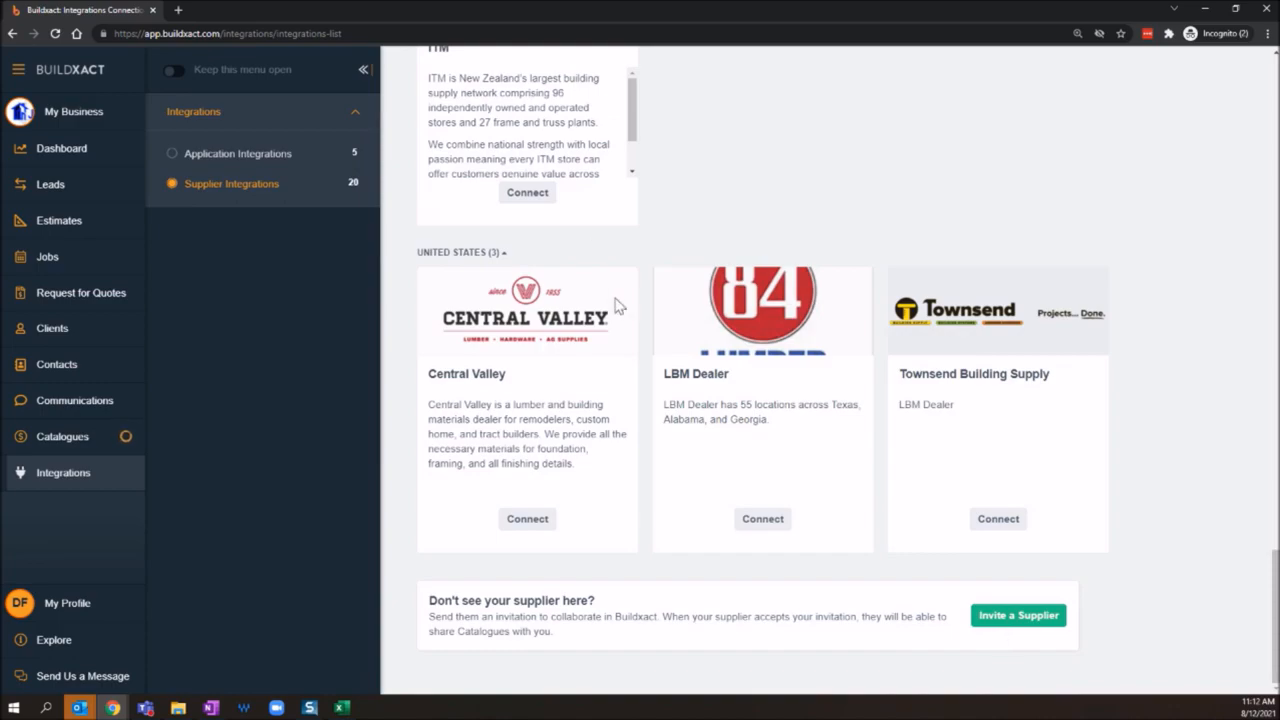
Step: Start a new connection request to the supplier D&C Timber
scroll(723, 294, up, 10)
scroll(741, 412, up, 7)
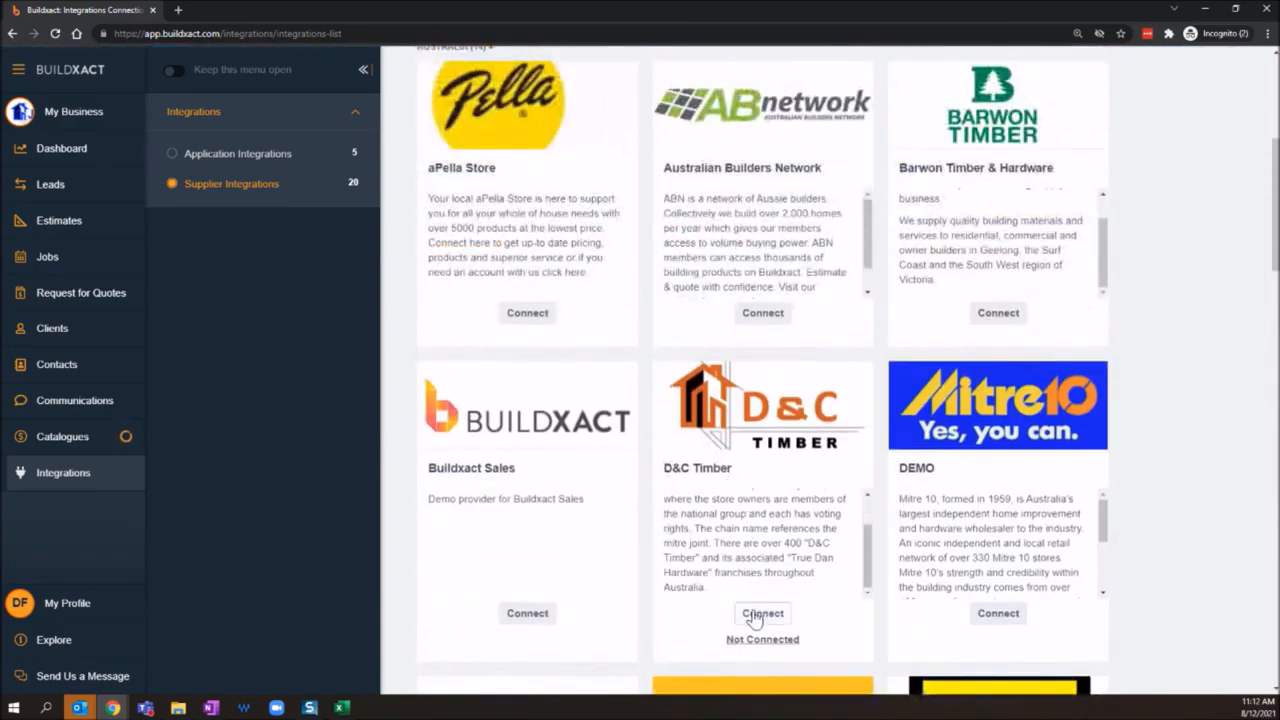
click(763, 614)
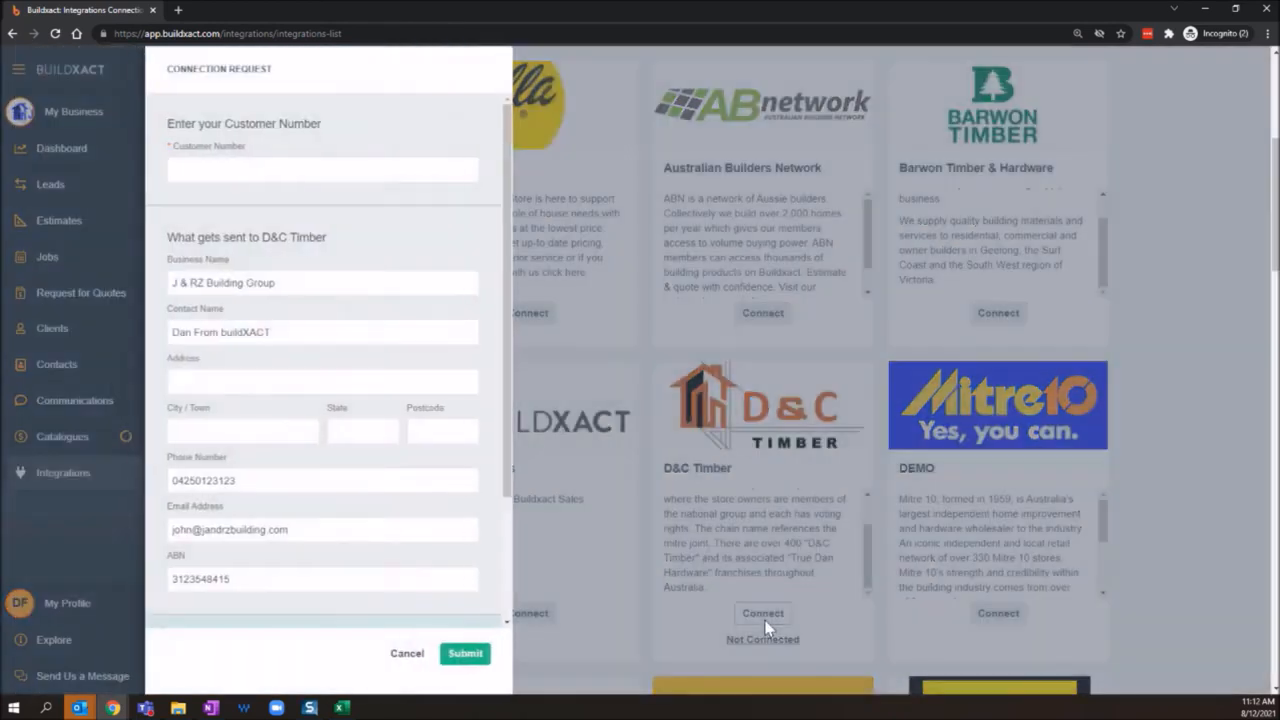
Step: Review the prefilled business details sent to D&C Timber, the supplier connection note and the required customer number field
click(217, 170)
drag(166, 260, 411, 588)
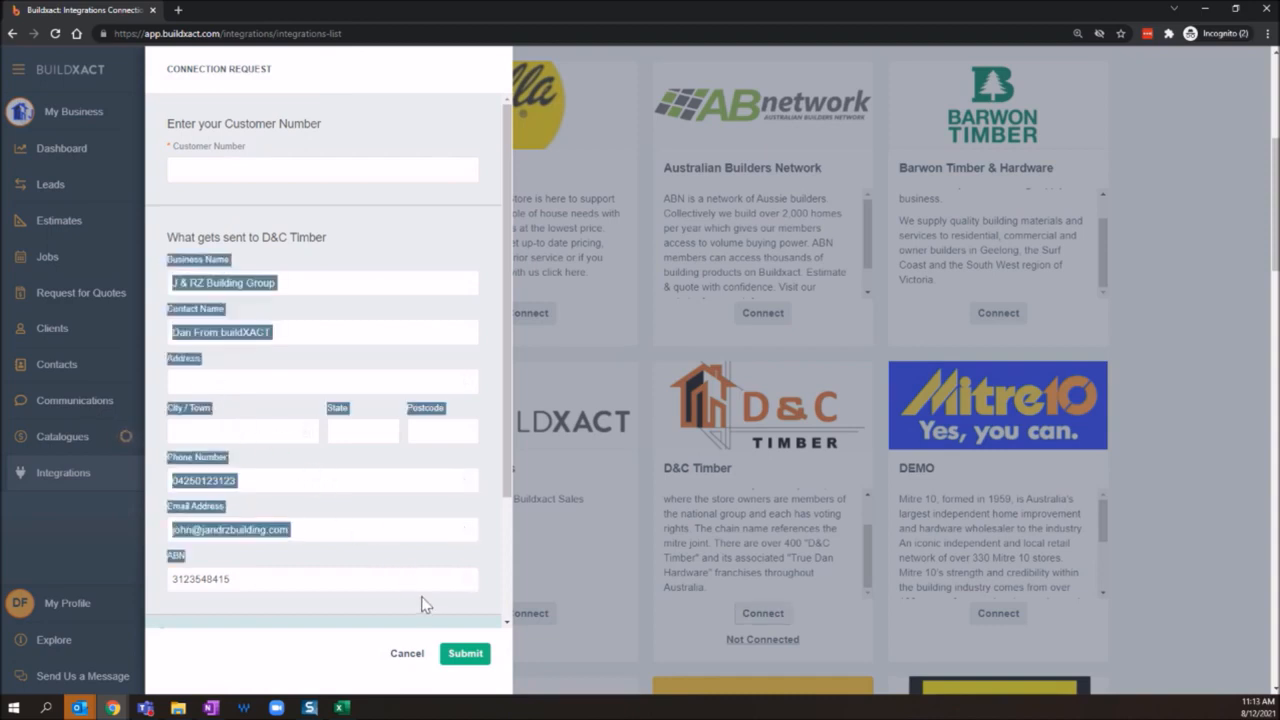
click(308, 468)
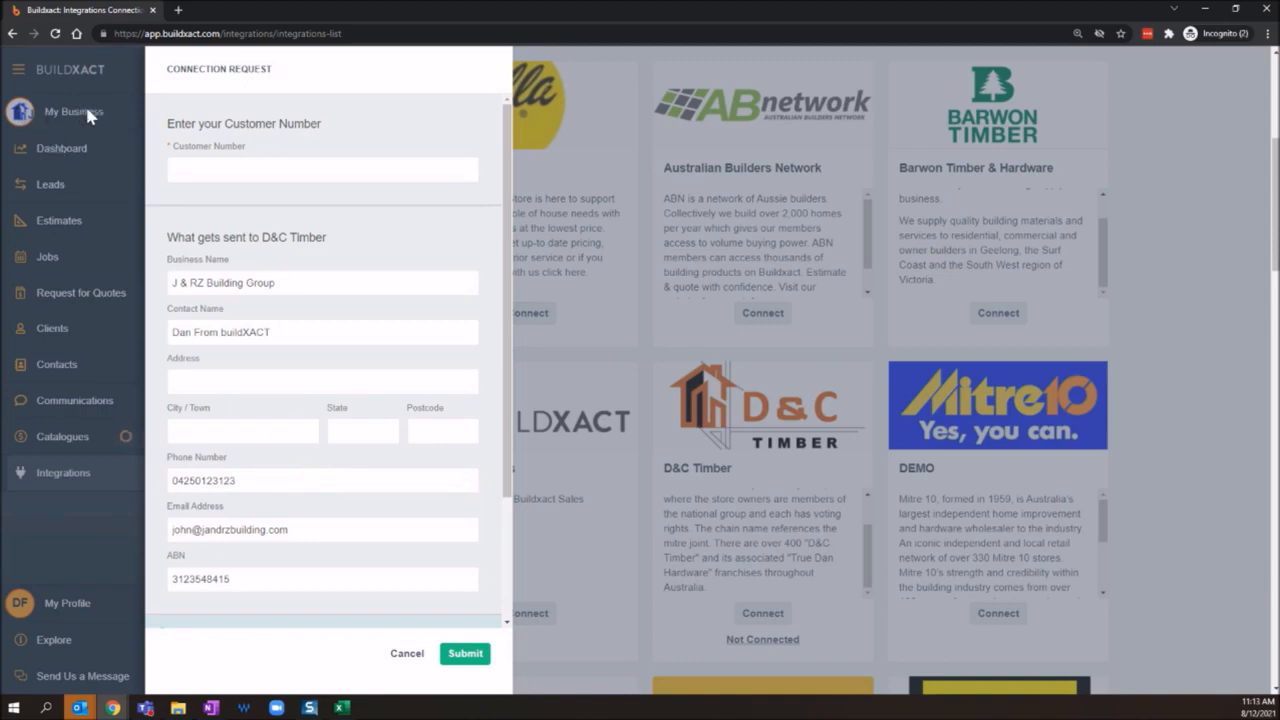
drag(164, 283, 276, 283)
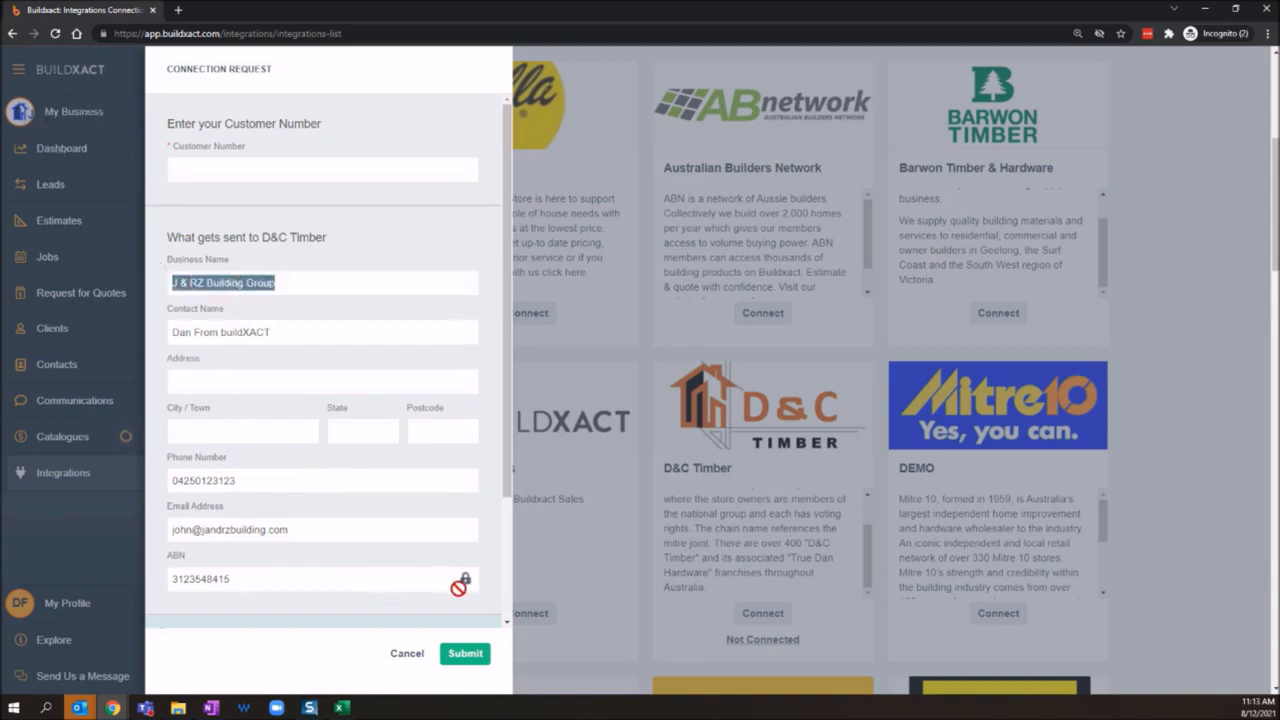
click(482, 600)
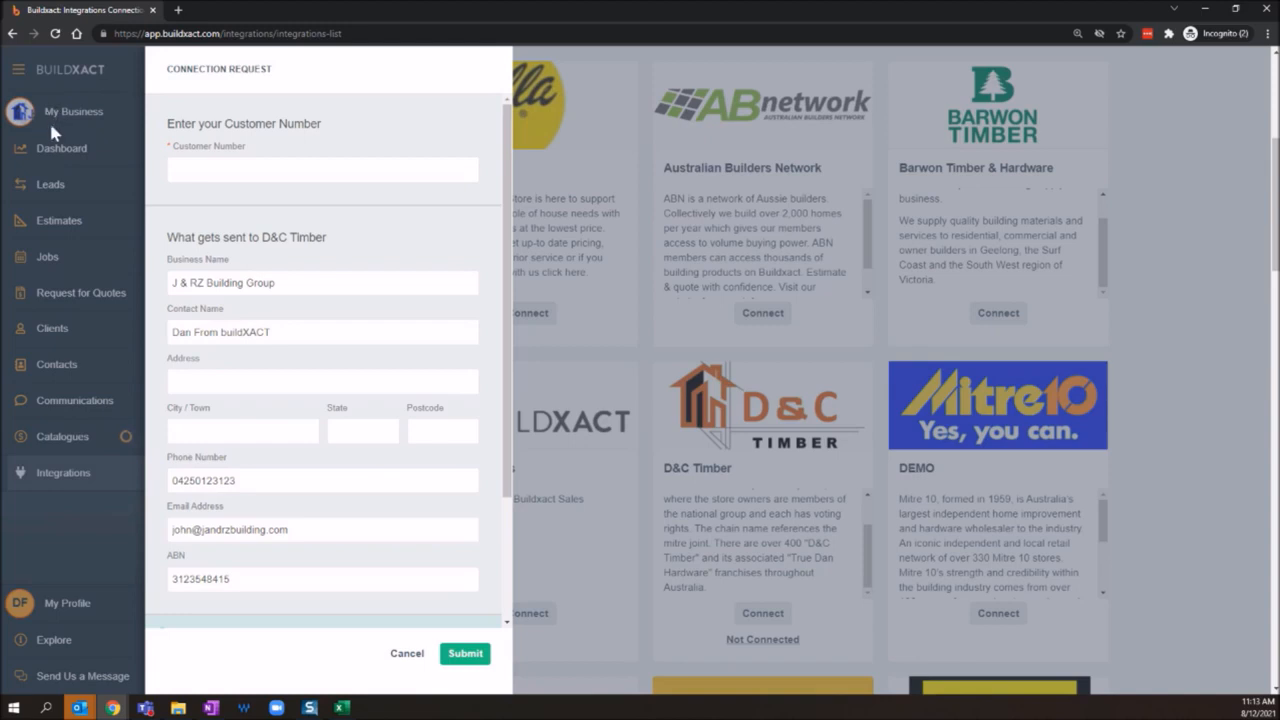
click(207, 170)
scroll(272, 325, down, 2)
scroll(272, 320, up, 1)
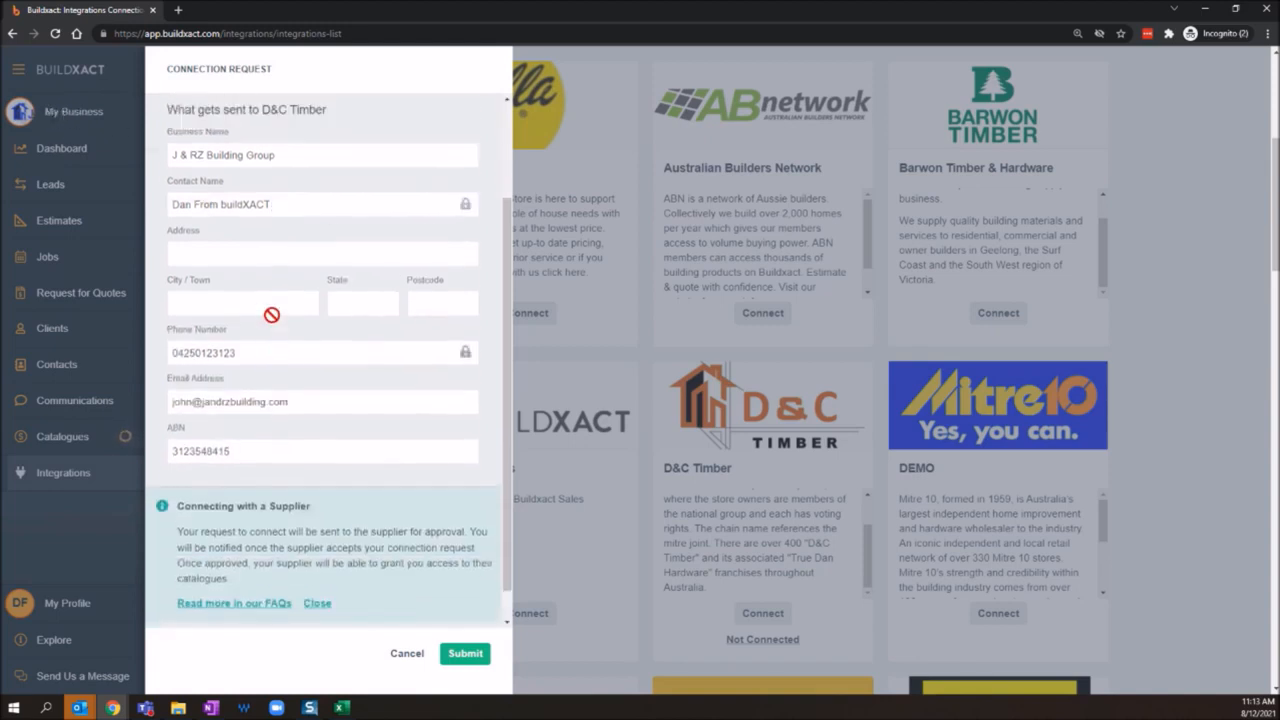
scroll(423, 274, up, 3)
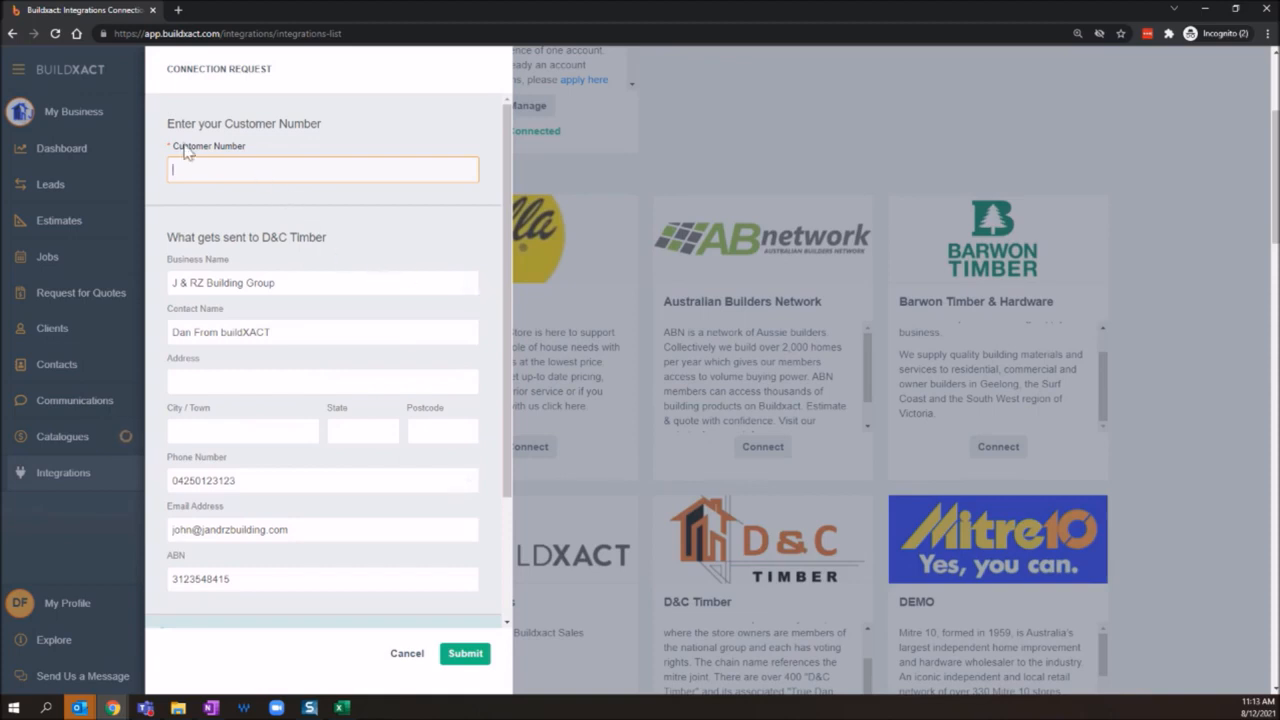
drag(257, 151, 178, 152)
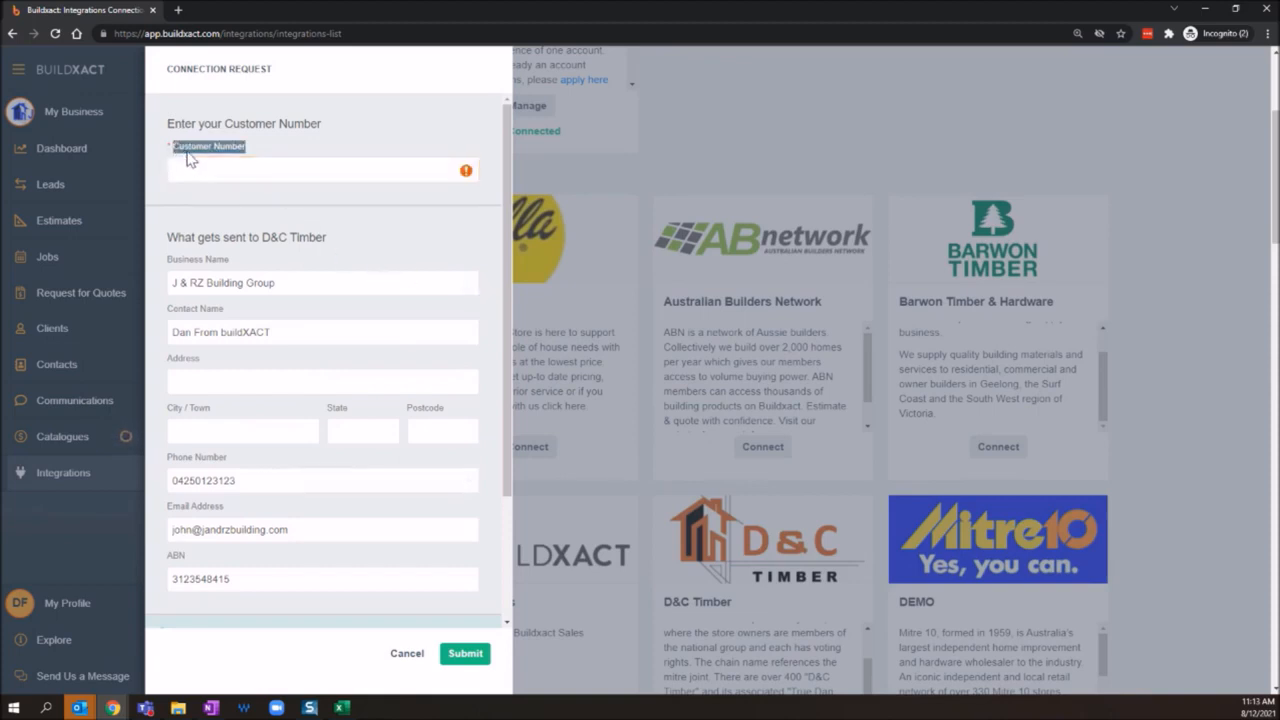
click(278, 155)
drag(176, 154, 257, 151)
click(182, 155)
drag(172, 150, 284, 162)
Step: Enter the builder's customer number and submit the connection request to D&C Timber
click(232, 170)
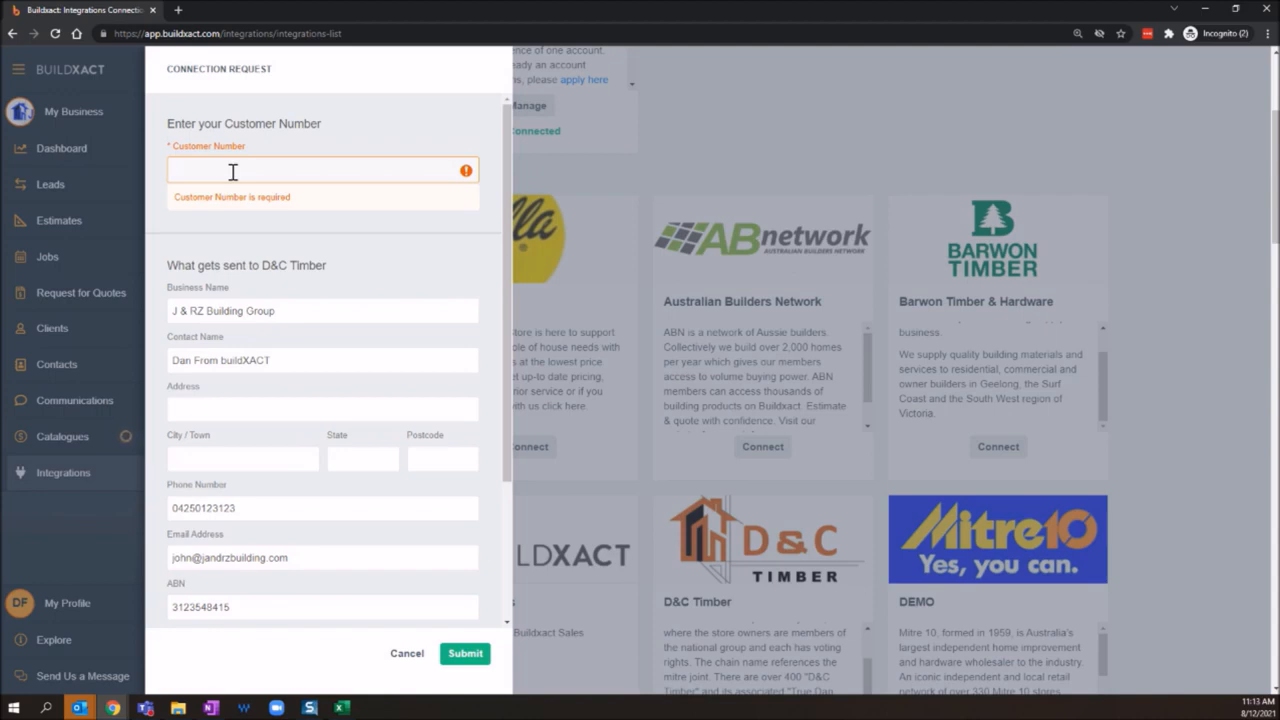
text(12345745)
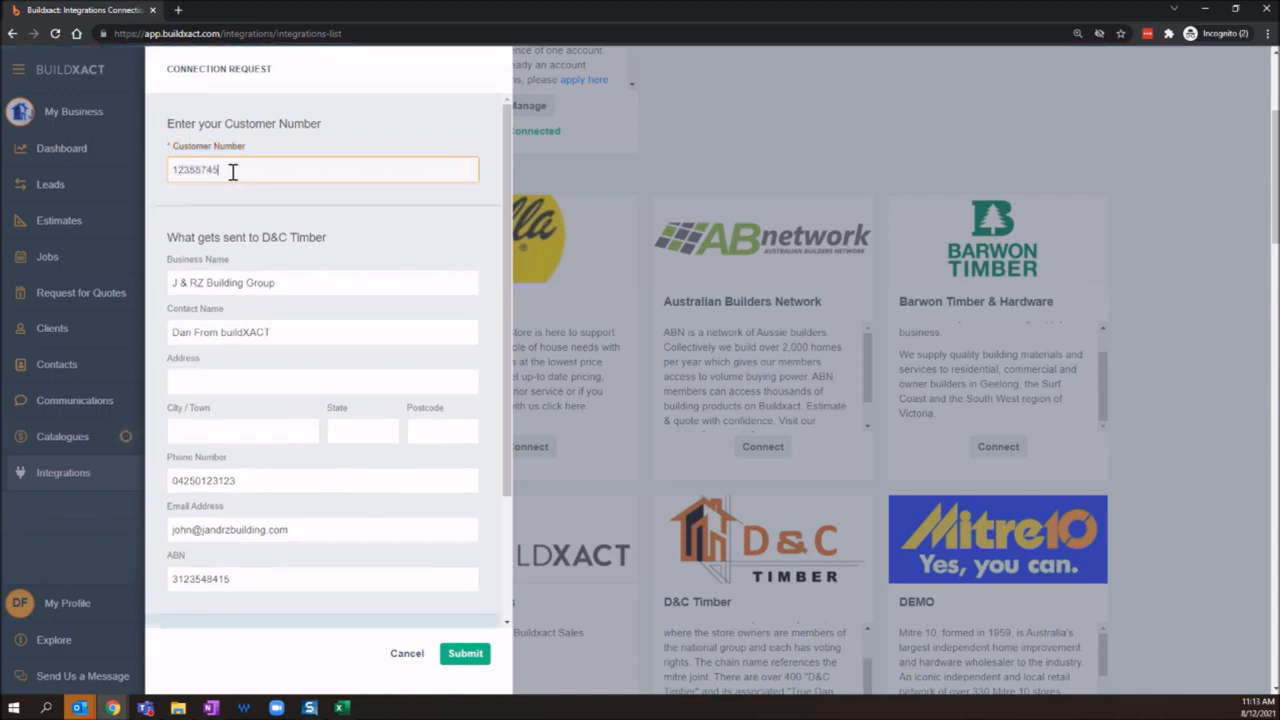
double_click(214, 169)
click(468, 654)
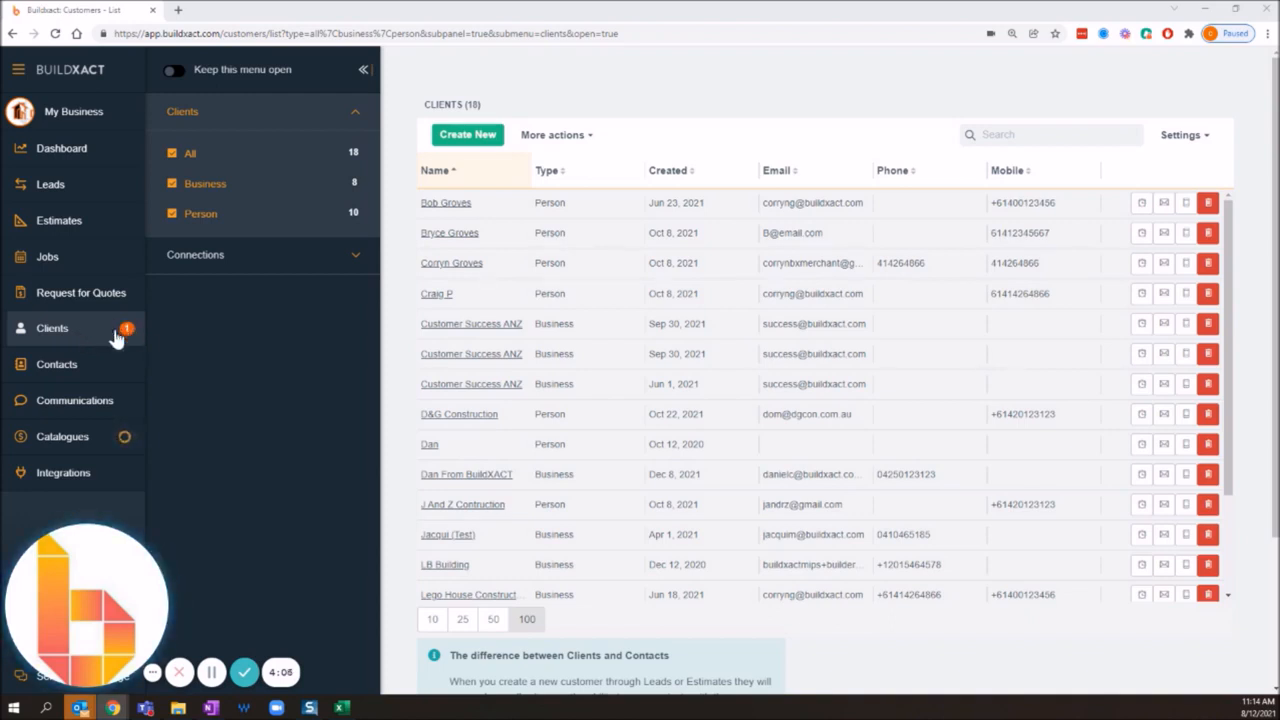
Step: In the supplier account's client connections, approve the connection request from J & RZ Building Group
click(241, 263)
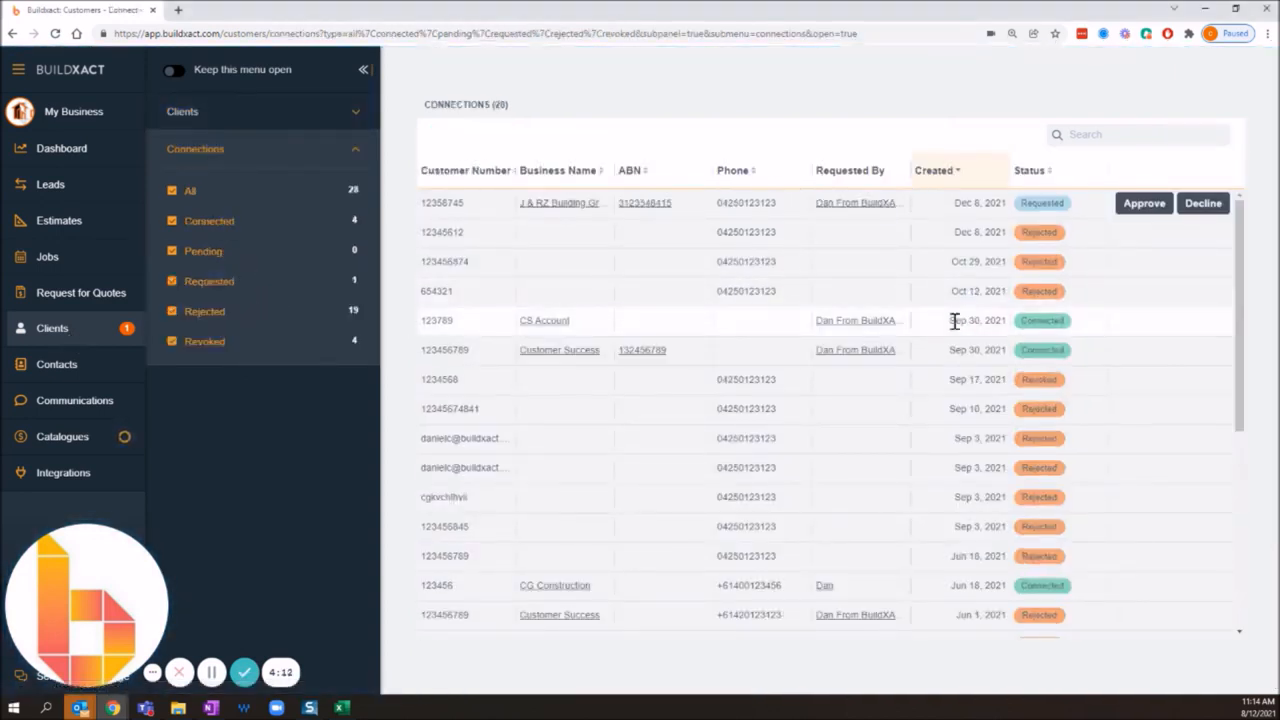
scroll(955, 336, down, 4)
scroll(708, 491, up, 3)
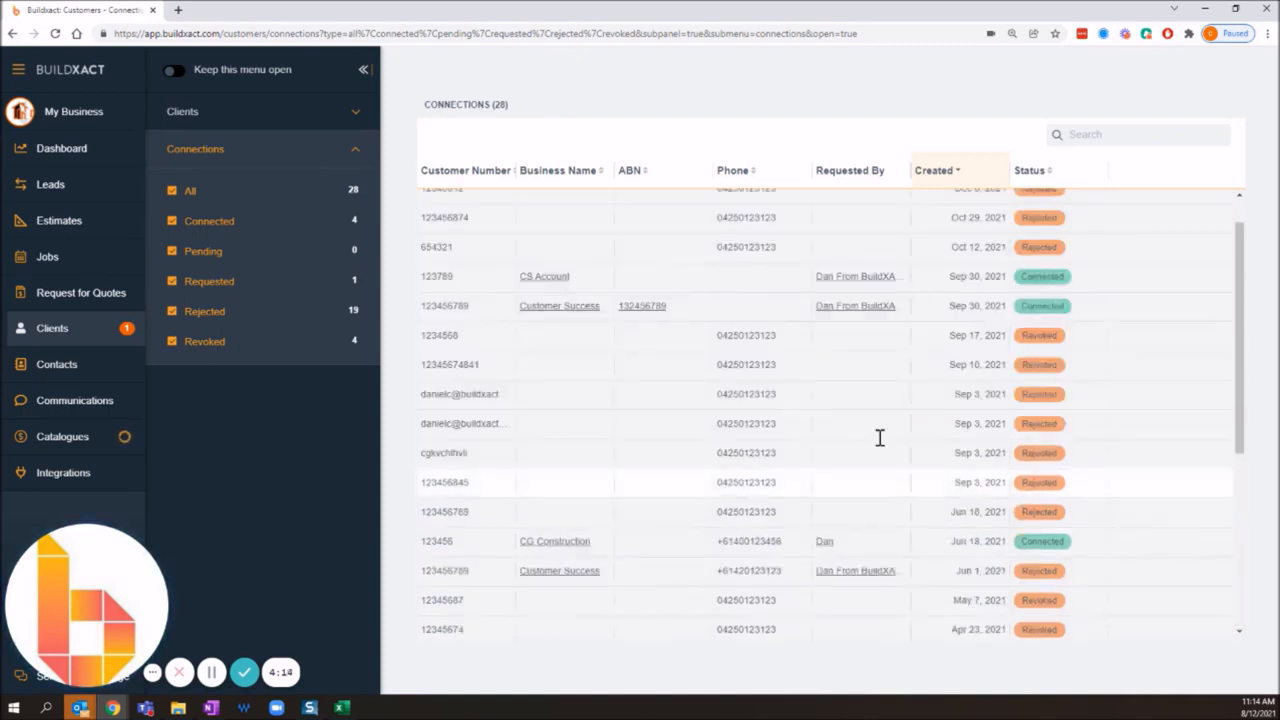
scroll(1018, 370, up, 1)
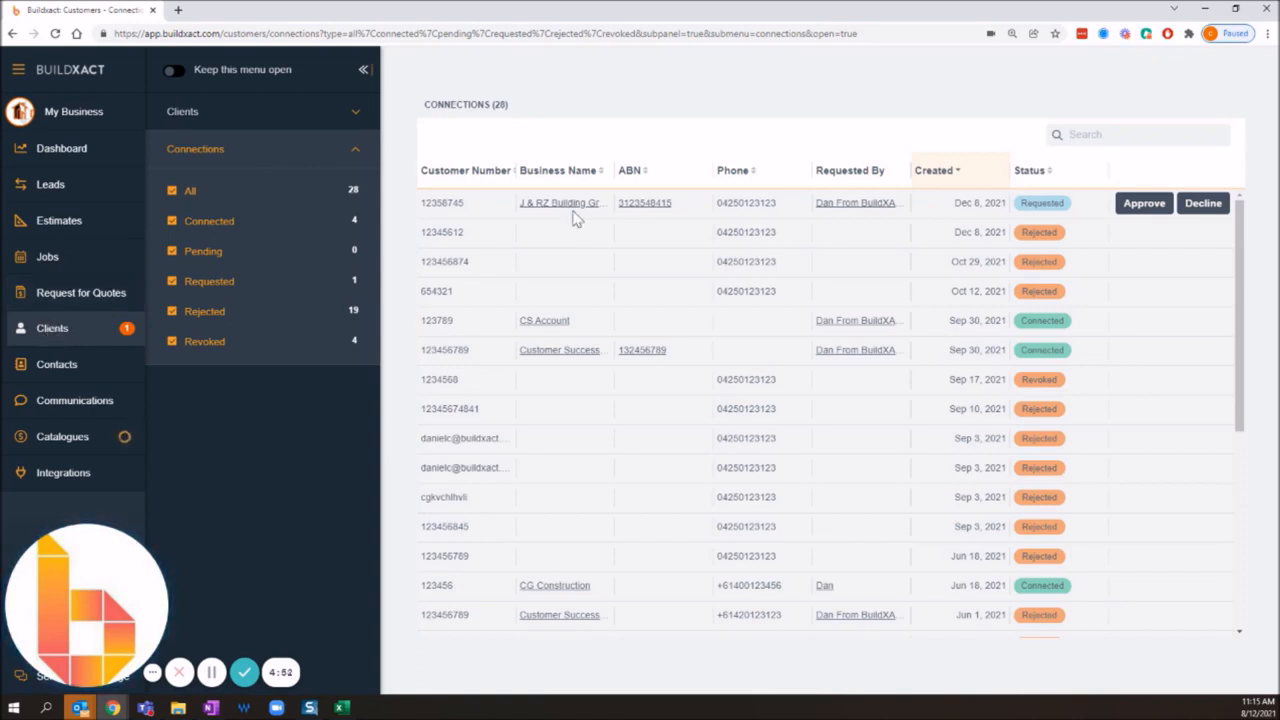
click(1142, 205)
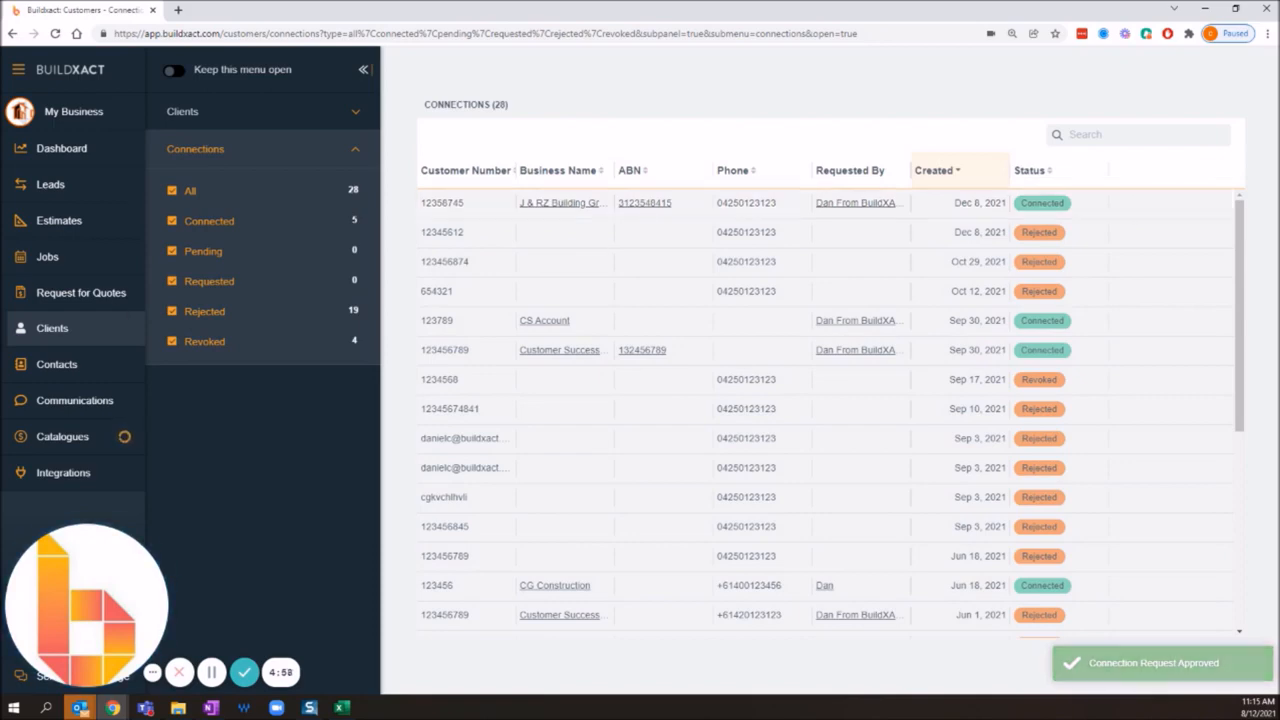
Step: Switch to D&C Timber's connection details in the builder account, and unsubscribe from and resubscribe to its My Recipes and RRP list catalogues
drag(2, 232, 661, 3)
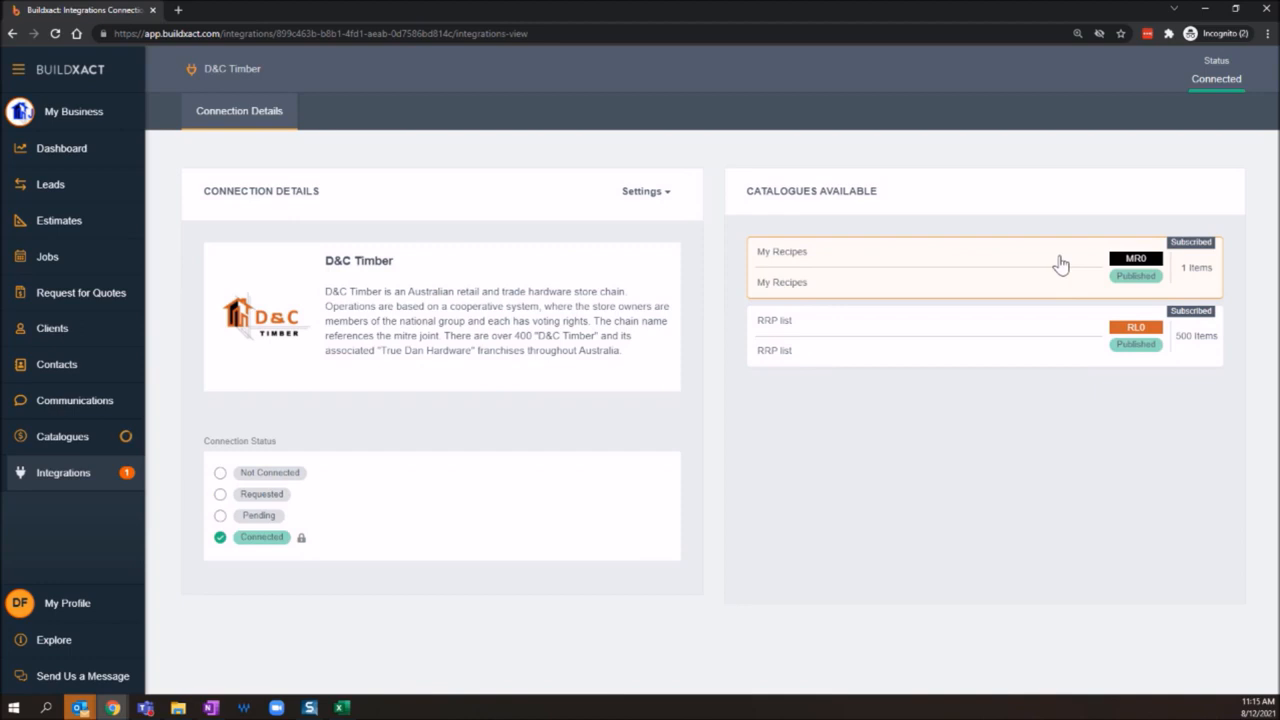
click(1180, 314)
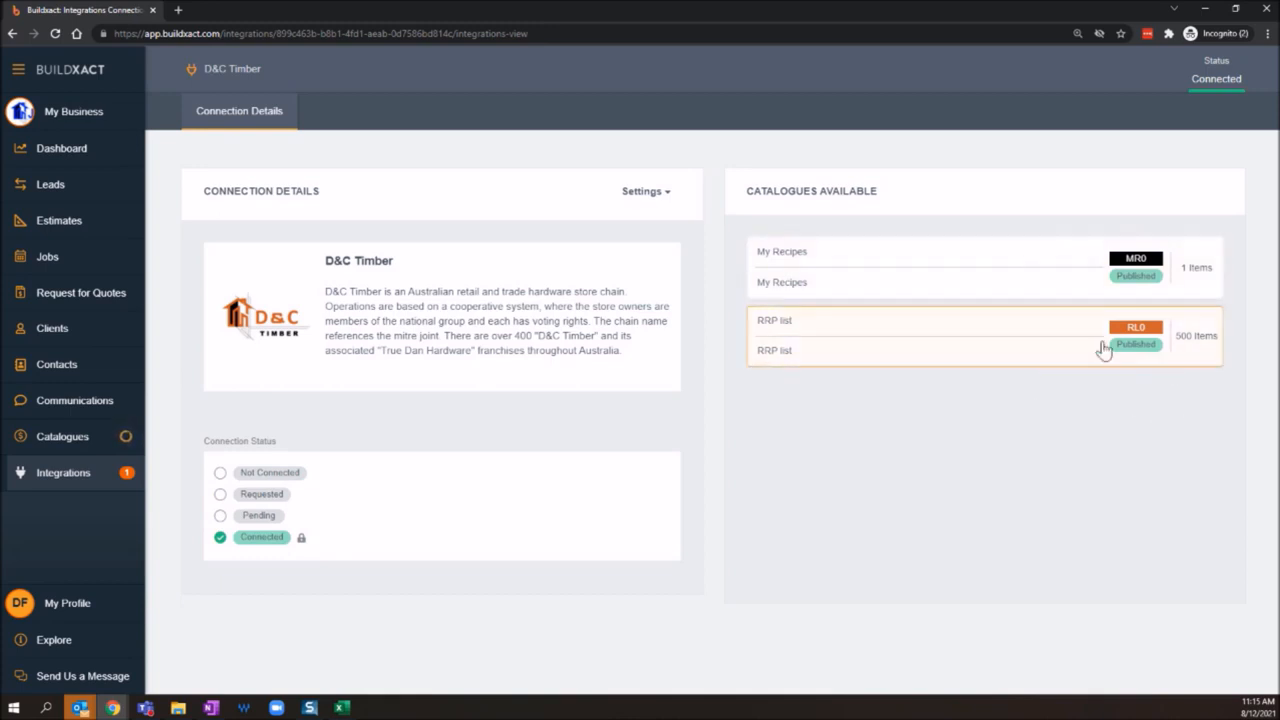
click(1178, 386)
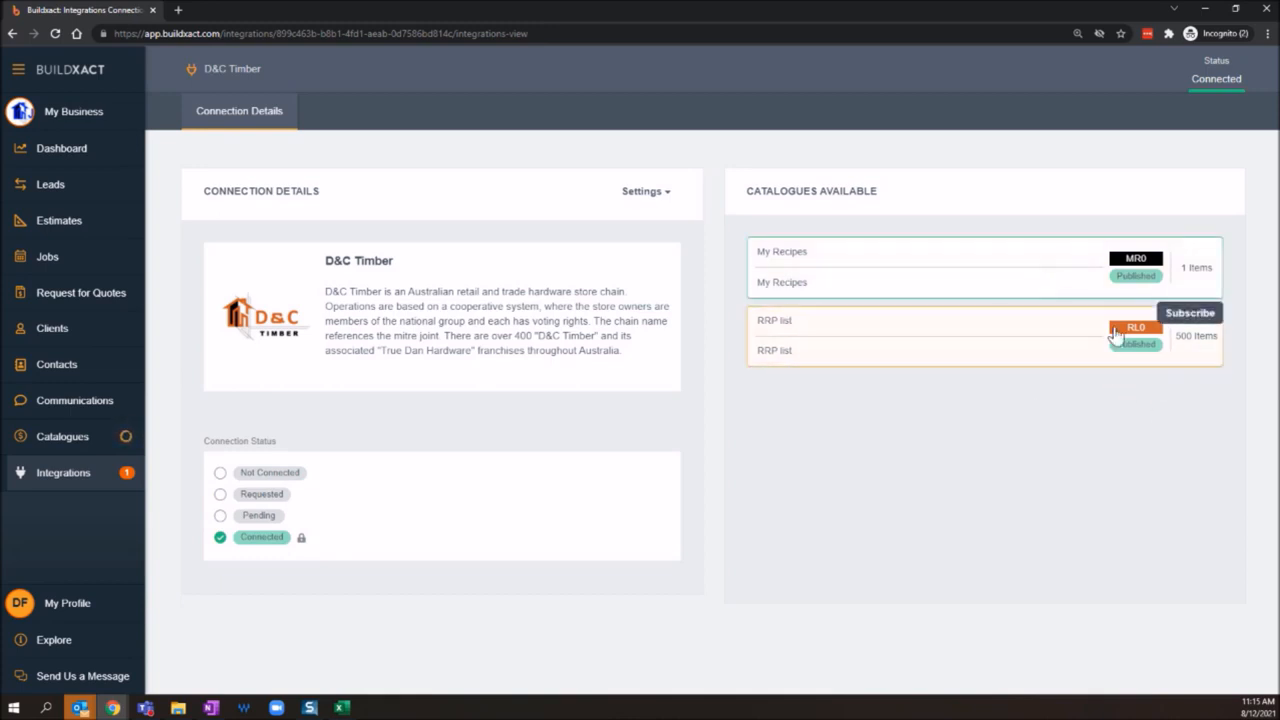
click(1186, 313)
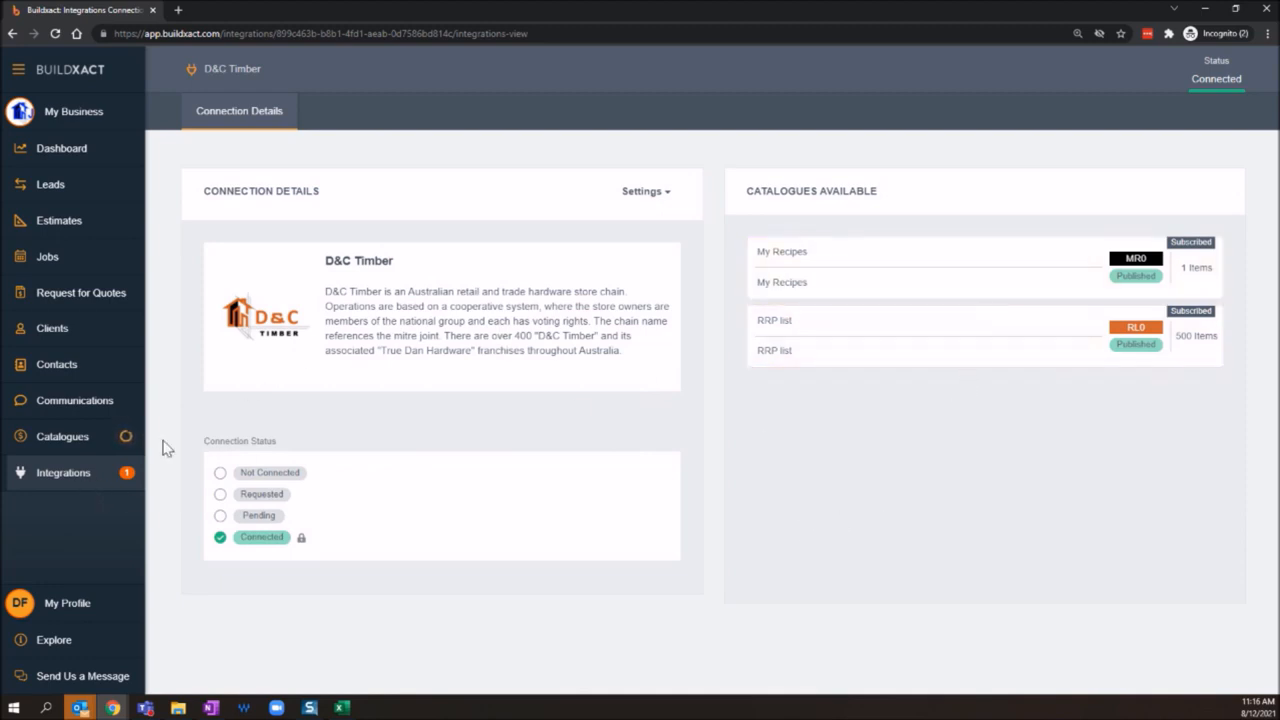
Step: Check the builder account's catalogue list for the D&C Timber RRP List, and return to the supplier account's client connections
click(104, 440)
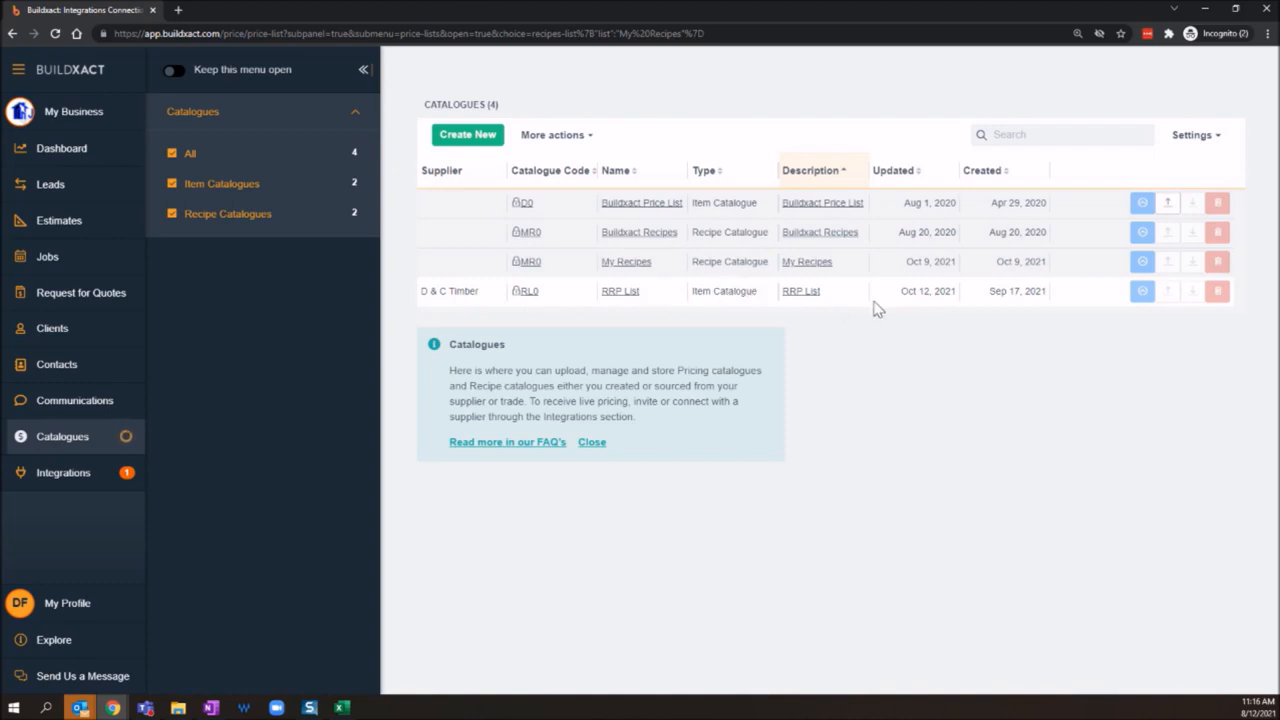
click(100, 474)
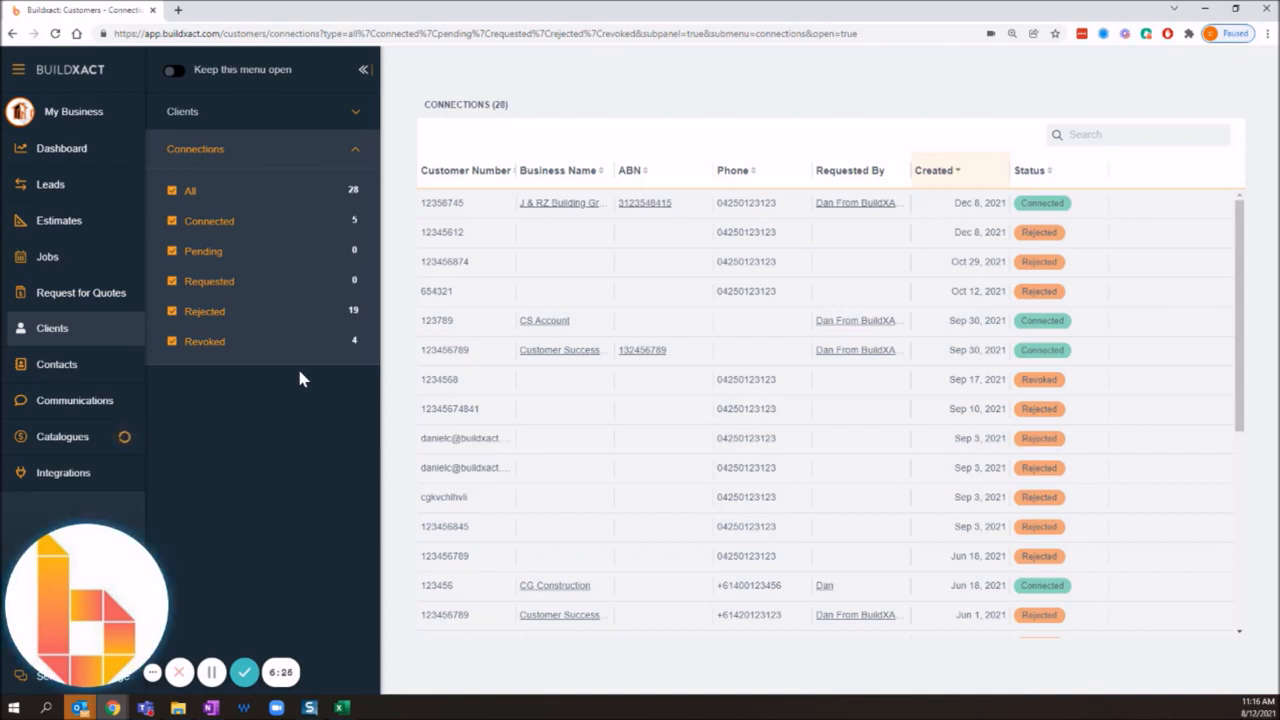
click(36, 335)
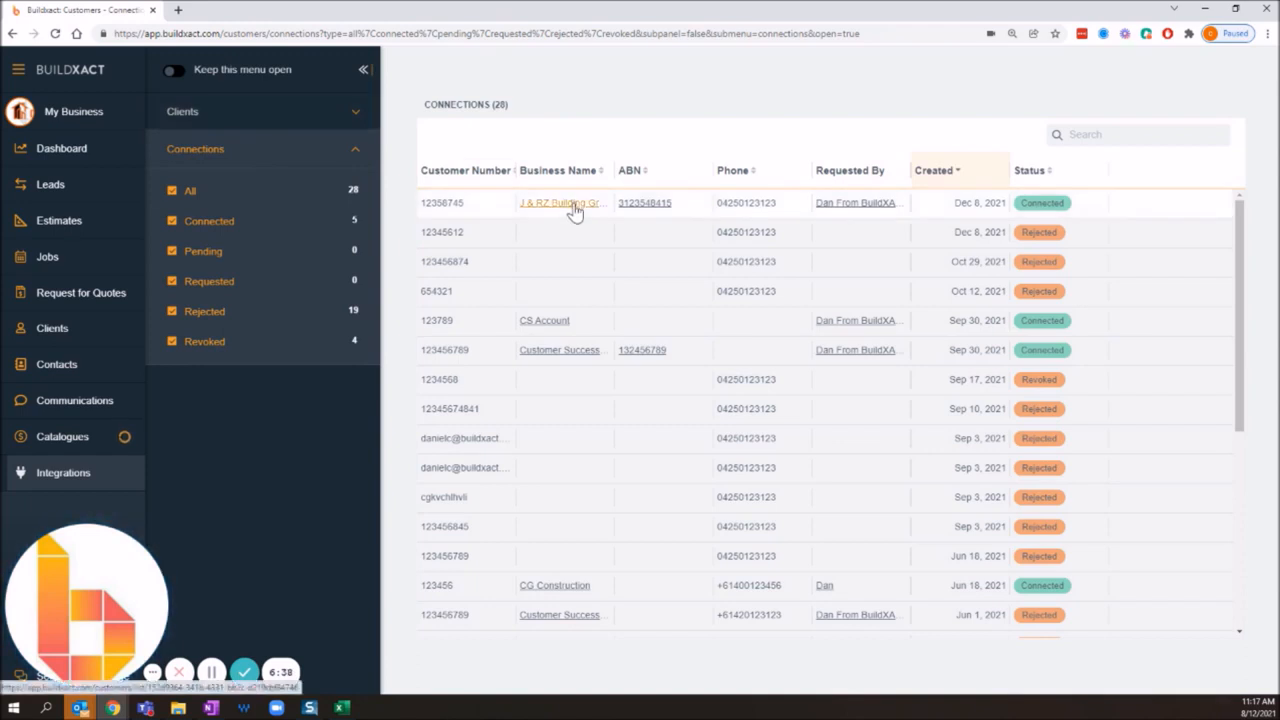
Step: Open J & RZ Building Group's client record, check its editable details without saving, and open its connection management
click(572, 204)
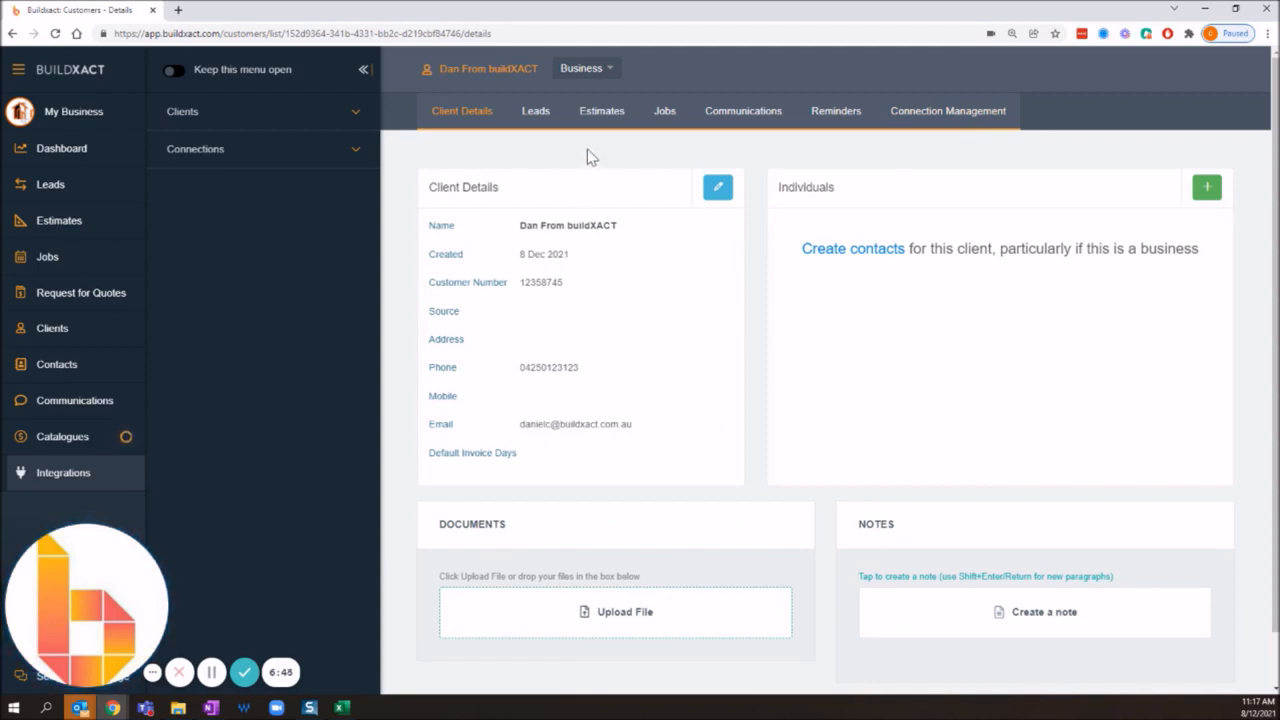
click(718, 189)
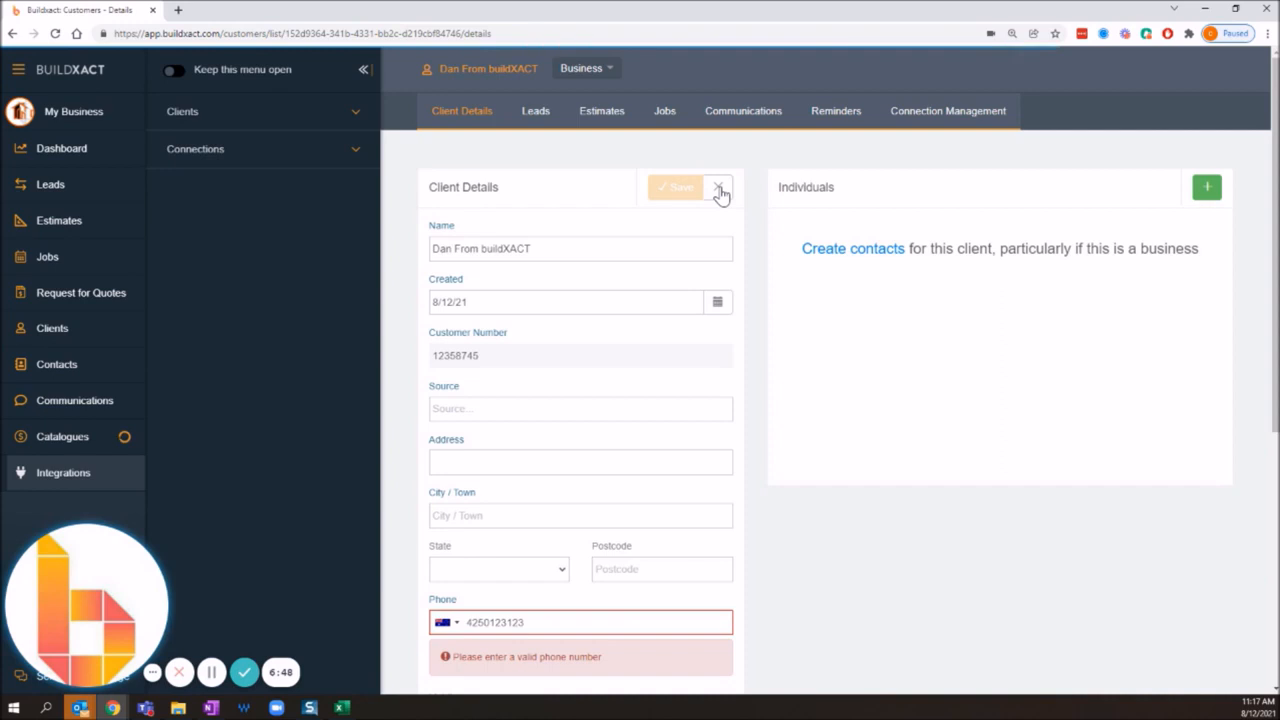
click(720, 191)
click(992, 112)
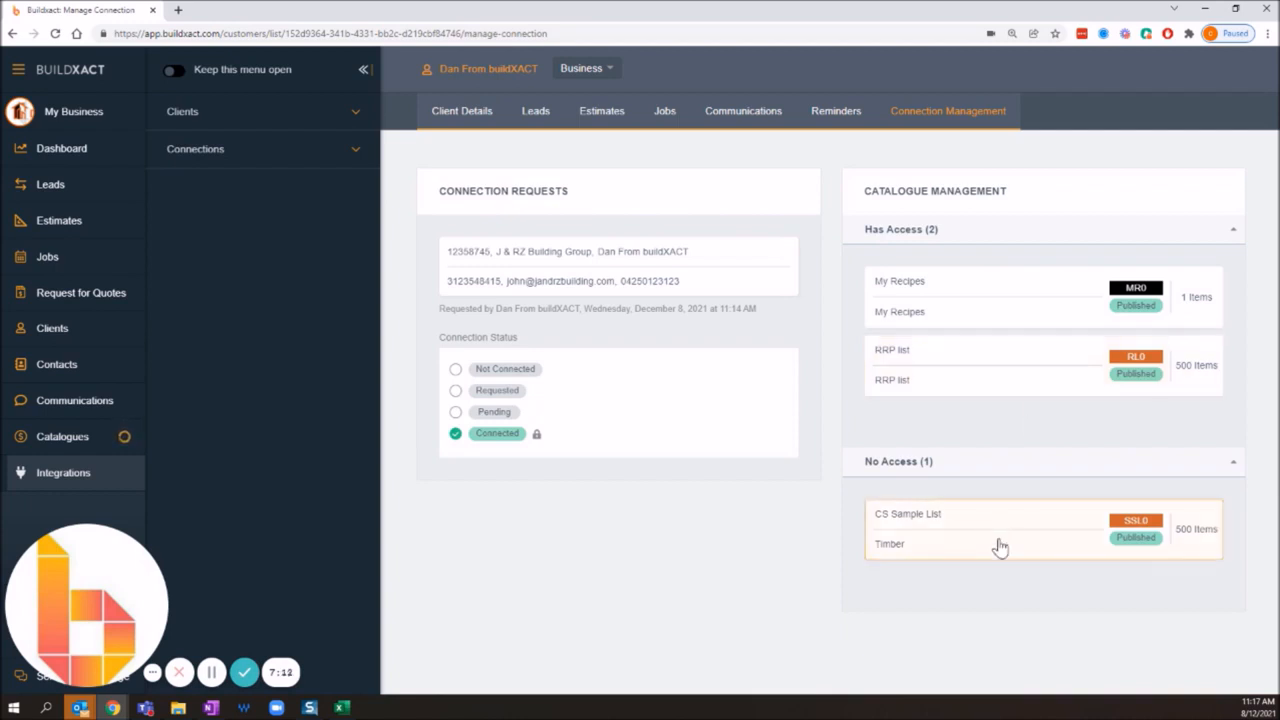
Step: Grant the connected client access to the CS Sample List catalogue, and remove that access again
click(1030, 545)
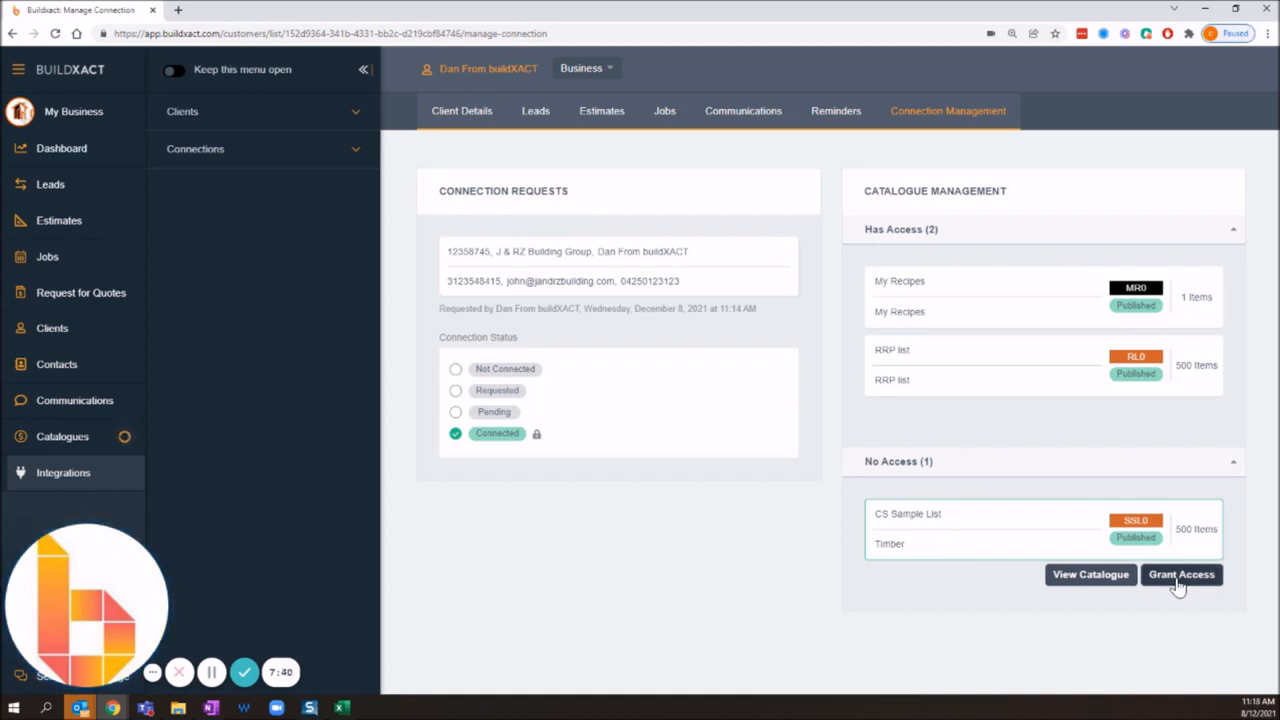
click(1100, 372)
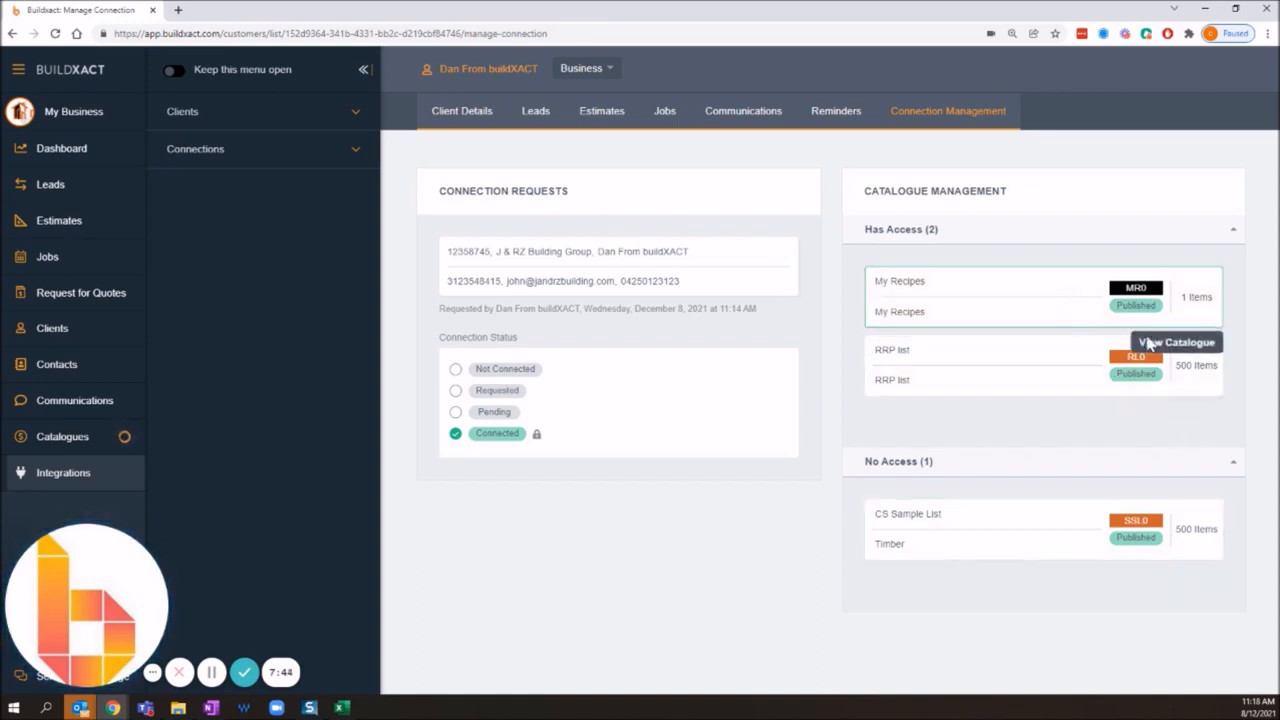
click(1175, 530)
click(1183, 576)
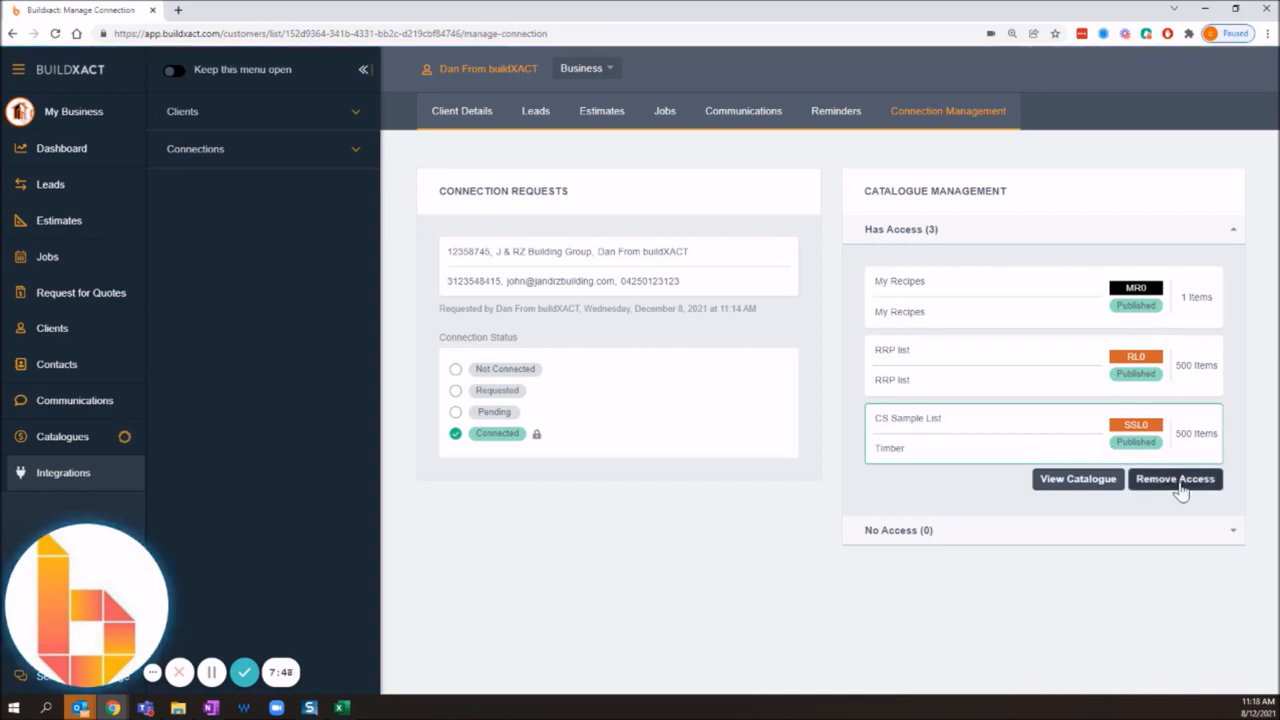
click(1181, 485)
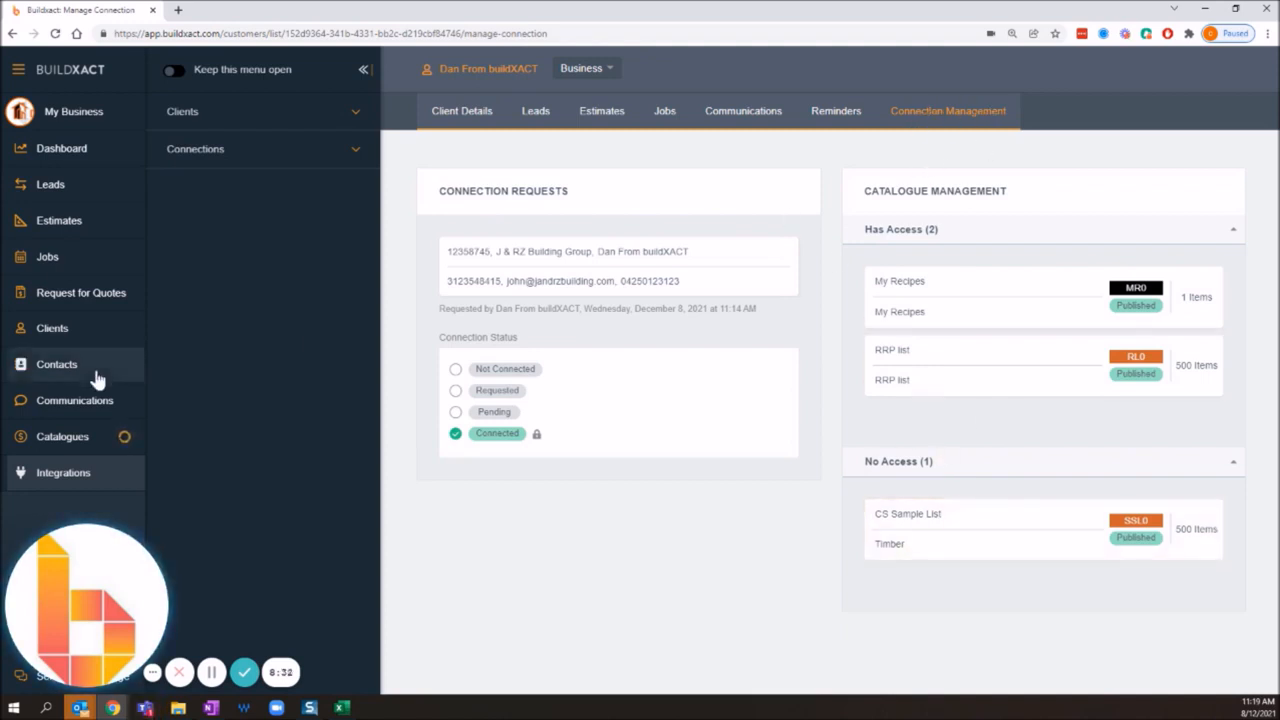
Step: Review the CS Sample List catalogue's access control list and its import form, and cancel without importing
click(80, 436)
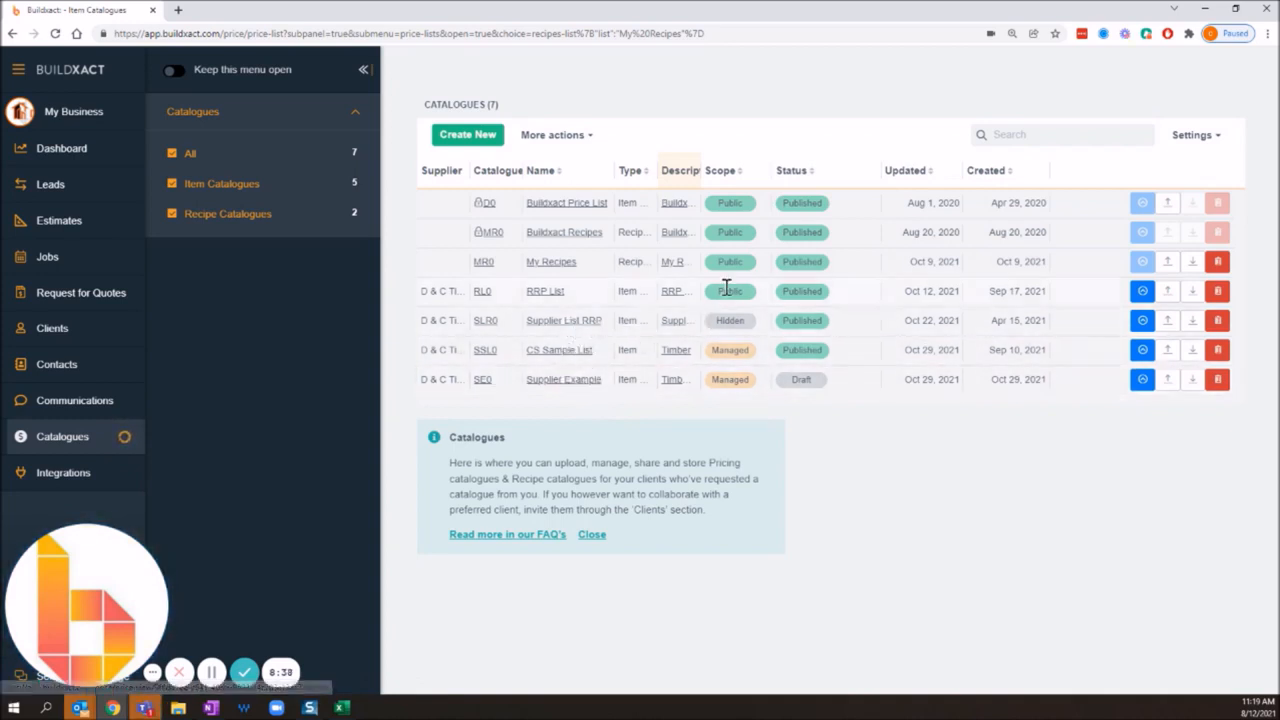
click(550, 352)
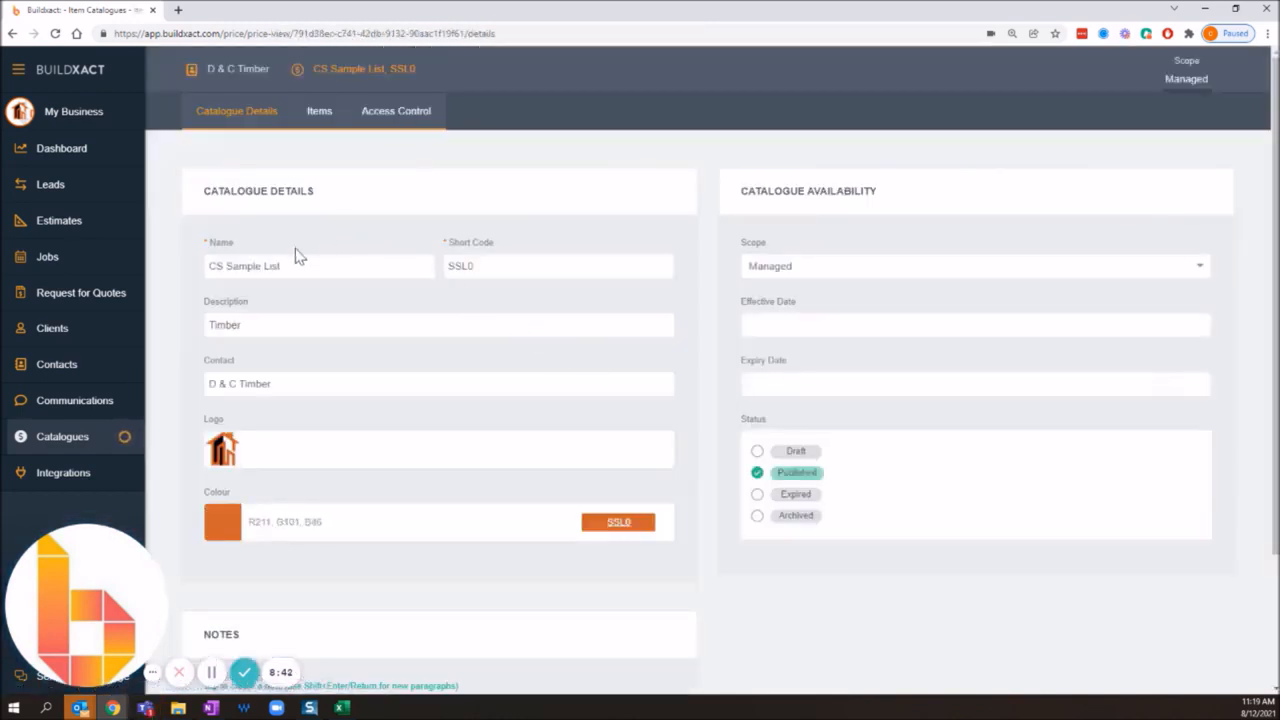
click(416, 121)
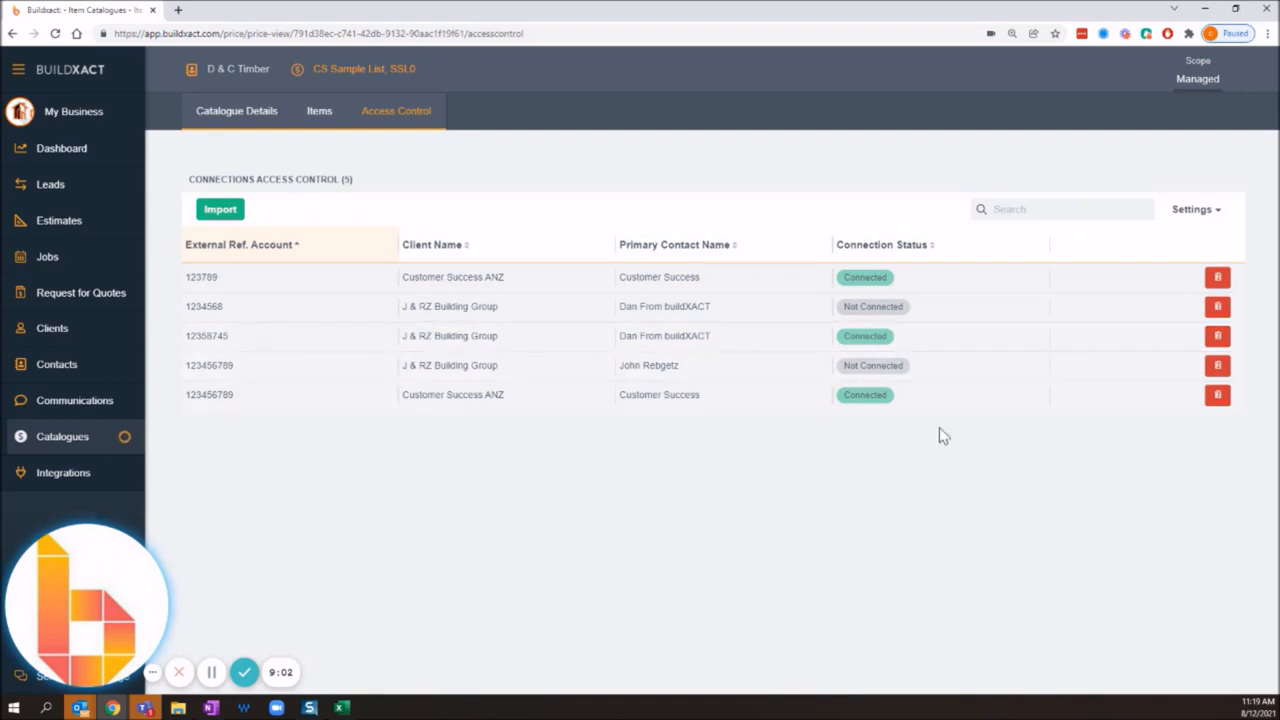
click(218, 214)
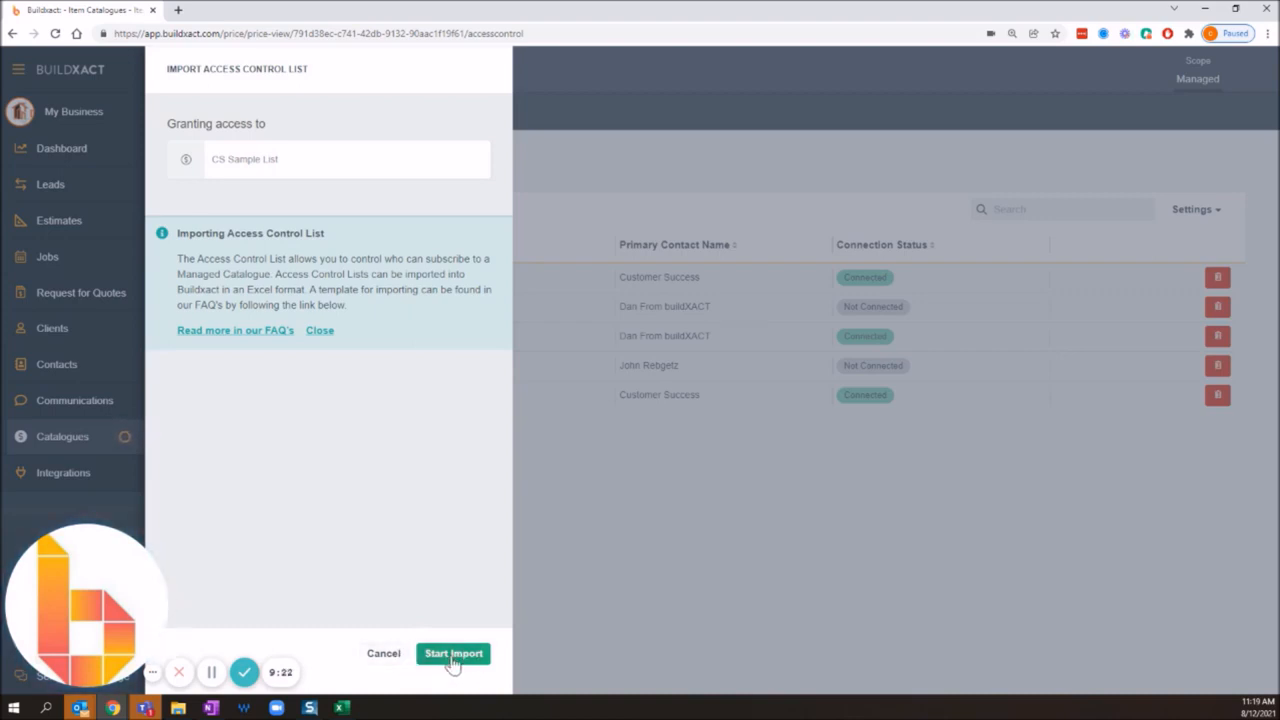
click(382, 654)
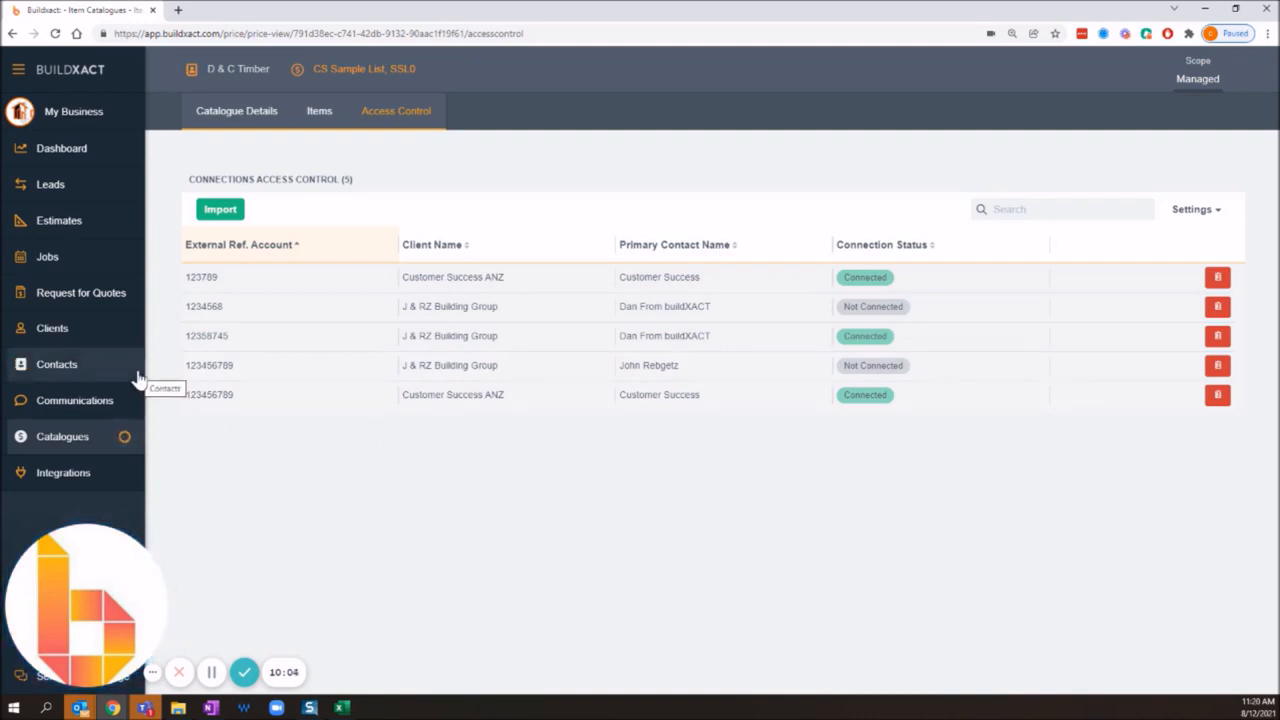
Step: Switch to the builder account and disconnect D&C Timber from its supplier integrations
click(80, 334)
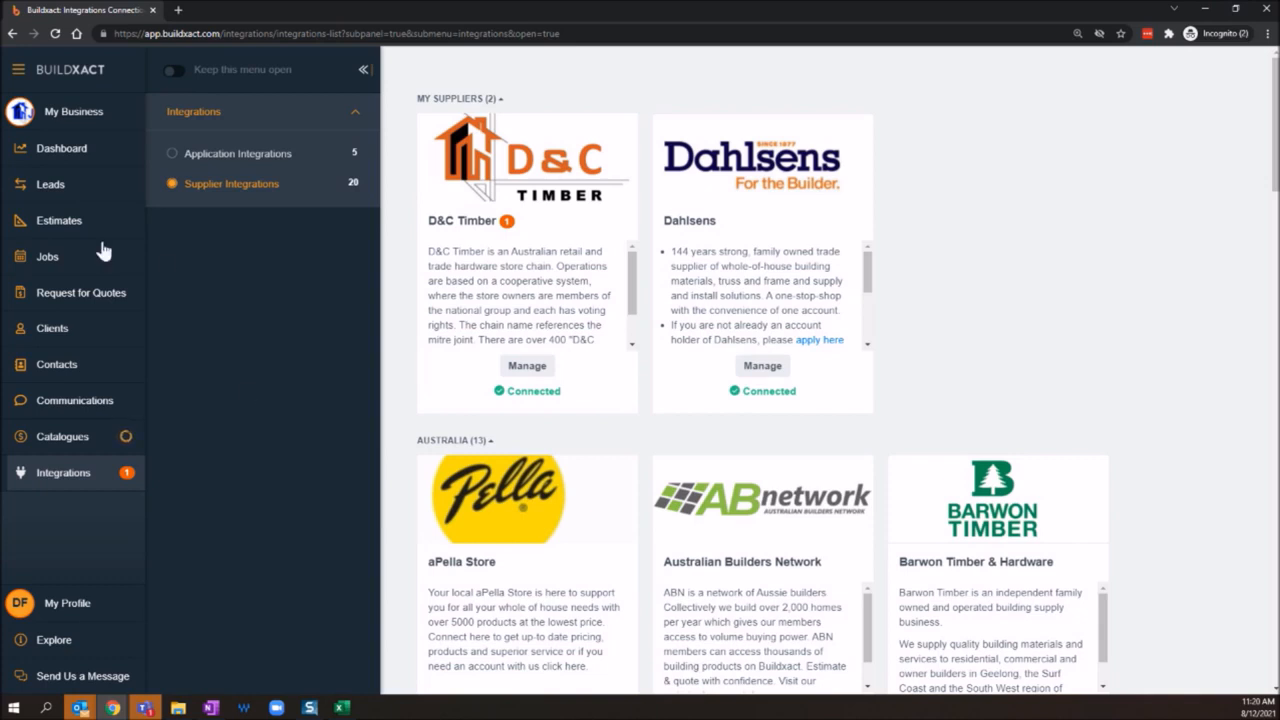
click(527, 366)
click(652, 192)
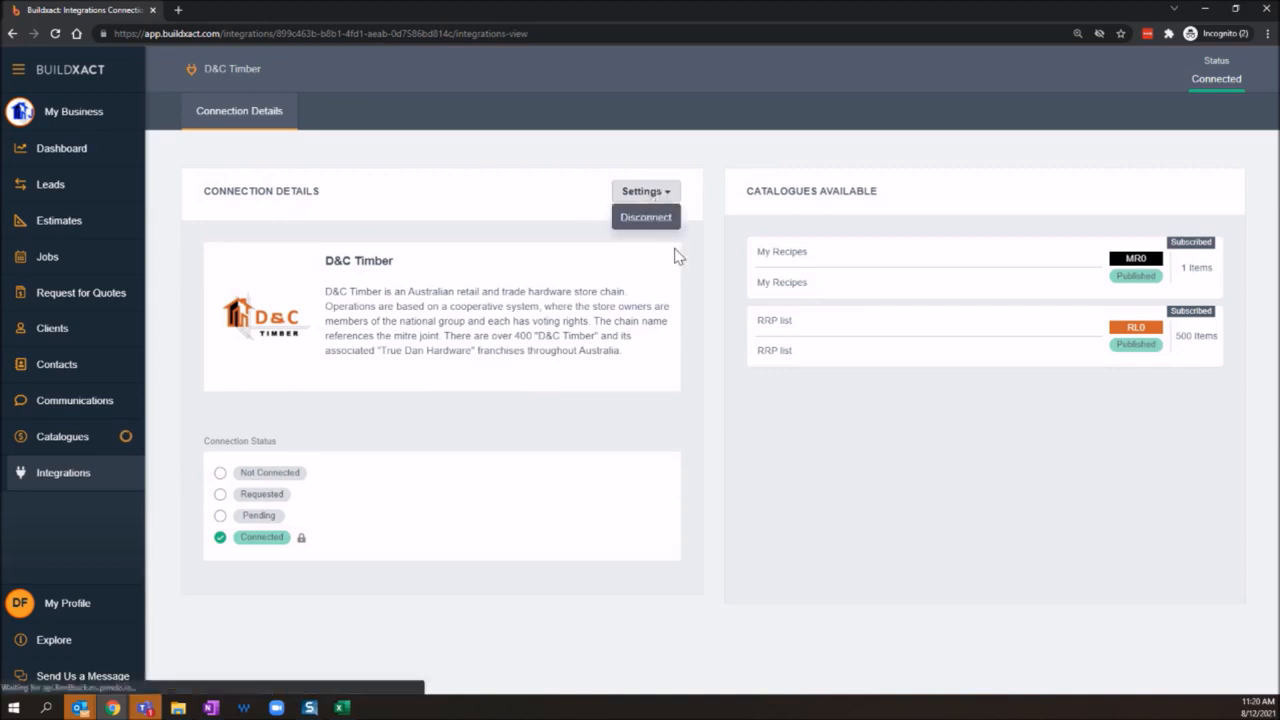
click(646, 218)
click(709, 420)
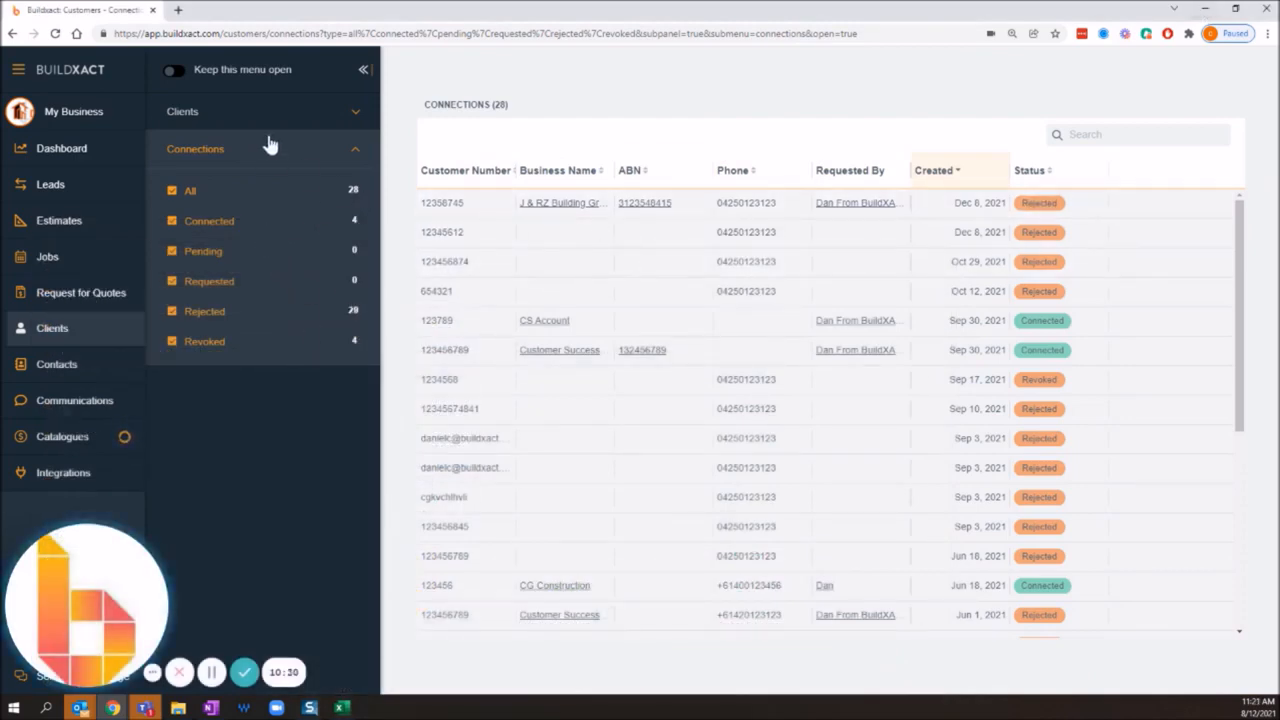
Step: In the supplier account, check J & RZ Building Group's connection status and catalogue access
click(552, 213)
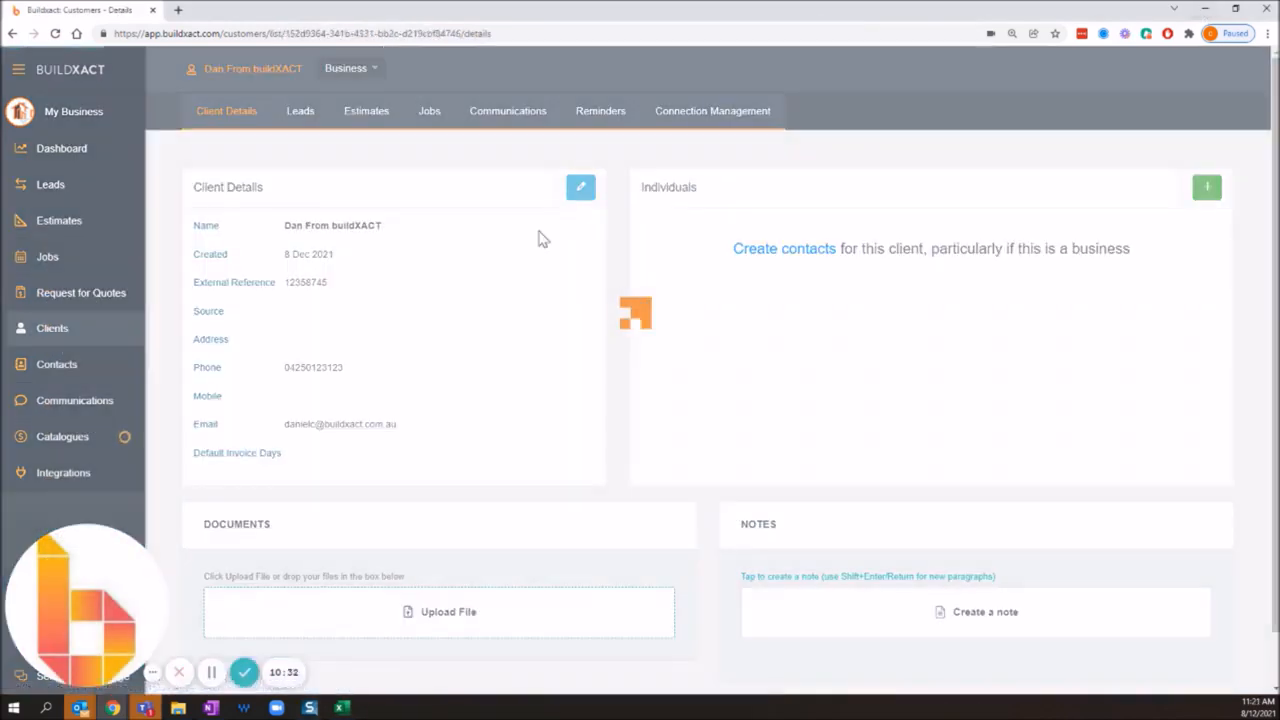
click(680, 118)
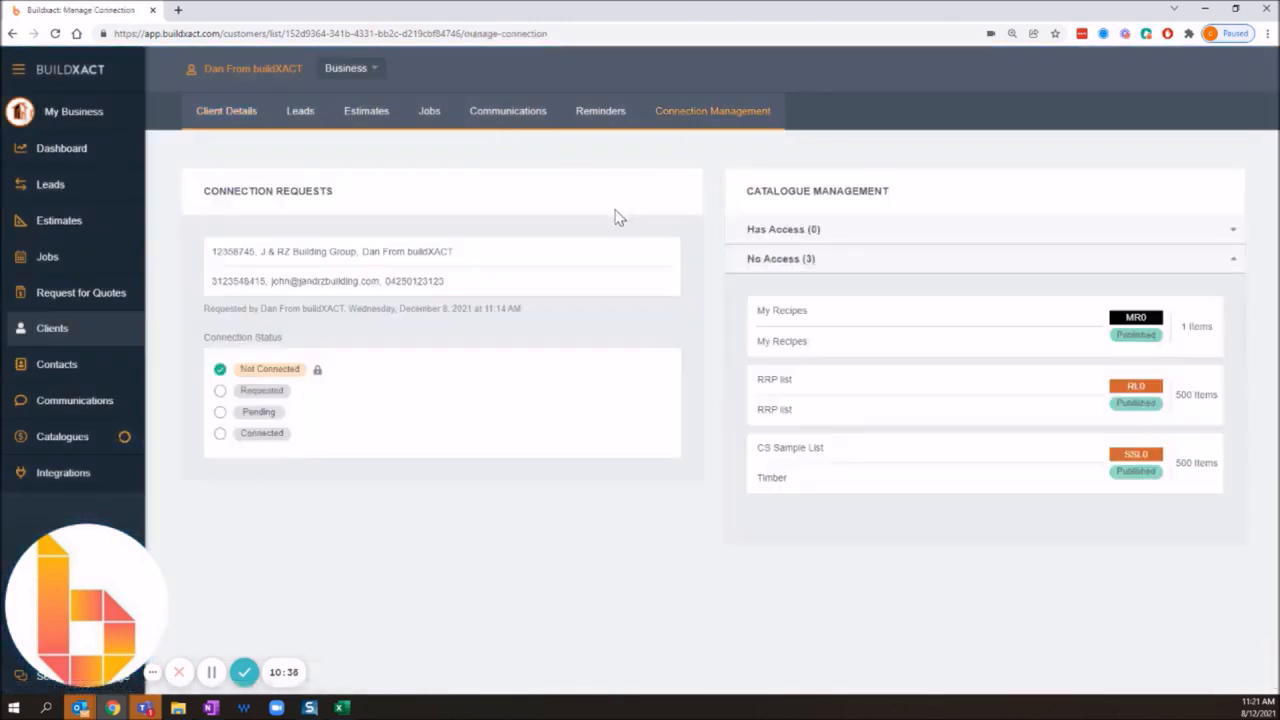
click(635, 264)
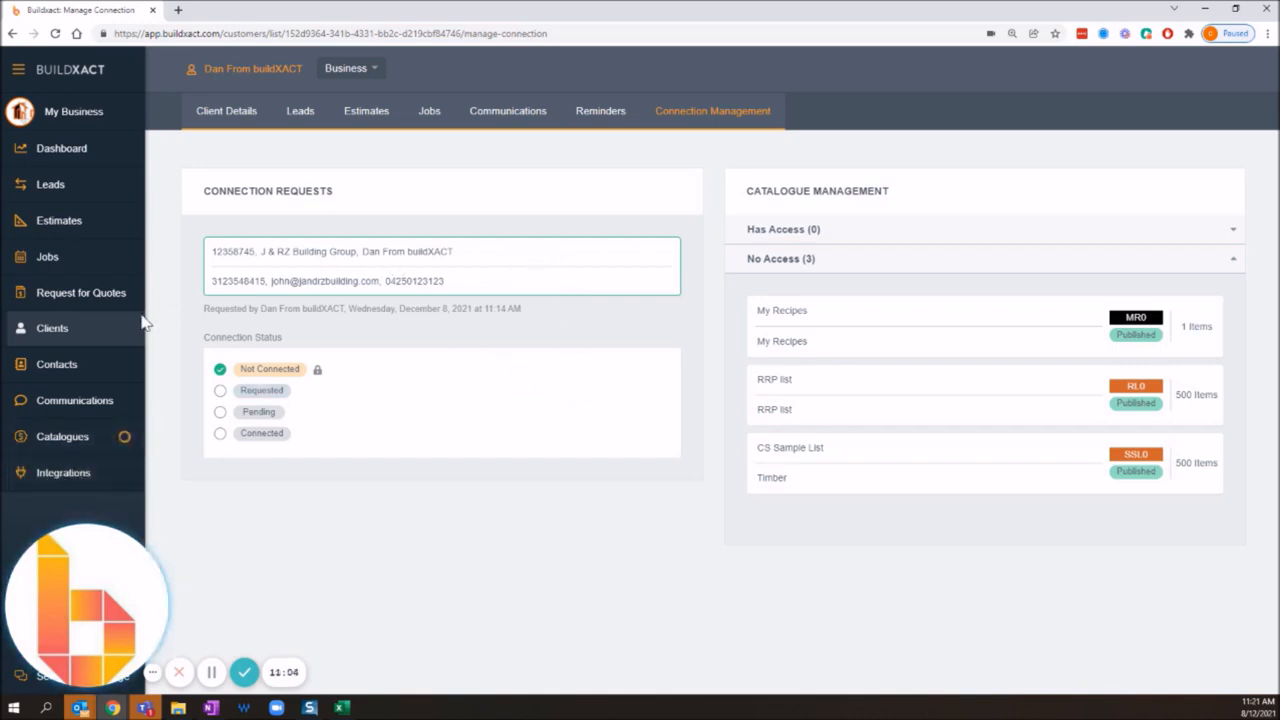
Step: Open the first listed client's collaboration invitation, review its customer number and email fields, and cancel without submitting
click(106, 332)
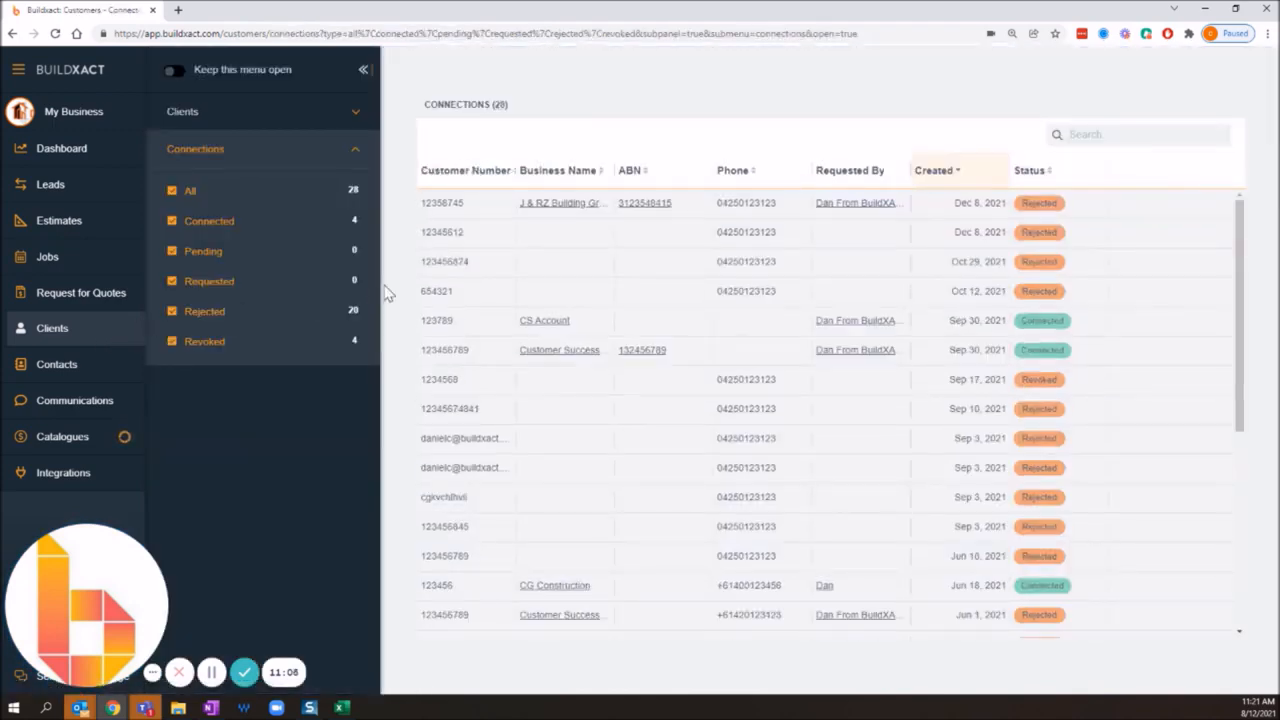
click(241, 127)
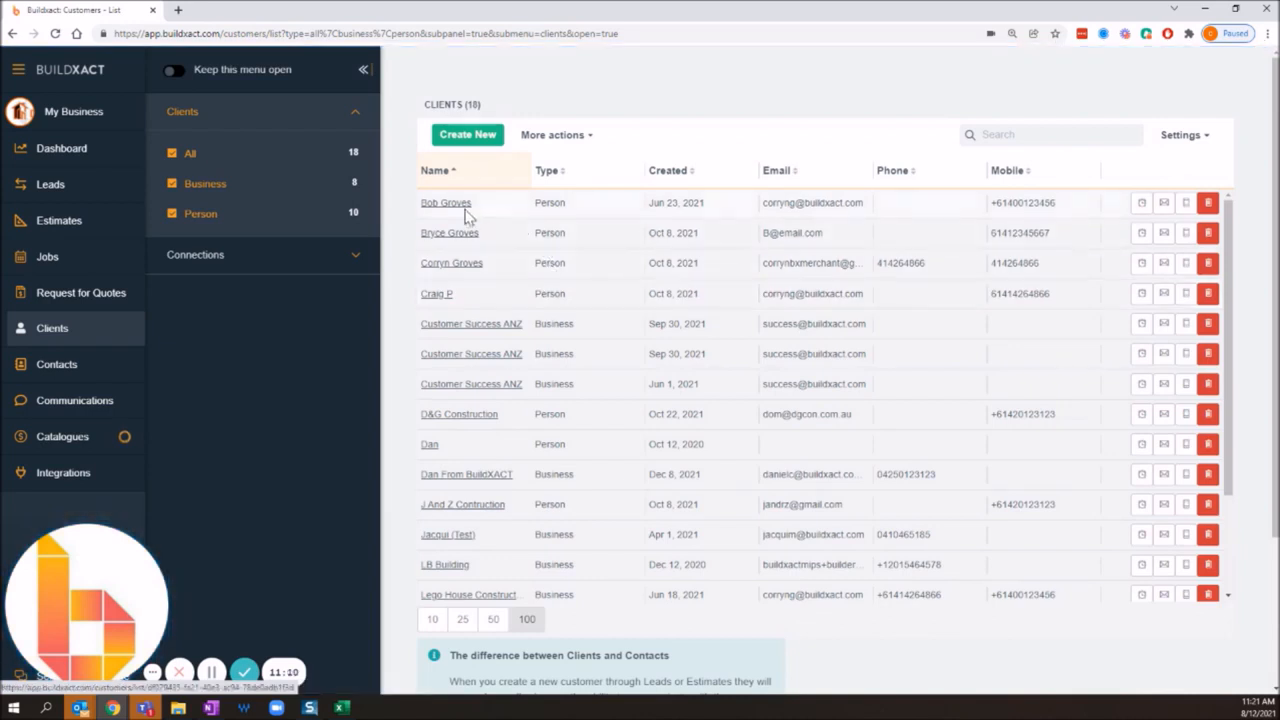
click(448, 205)
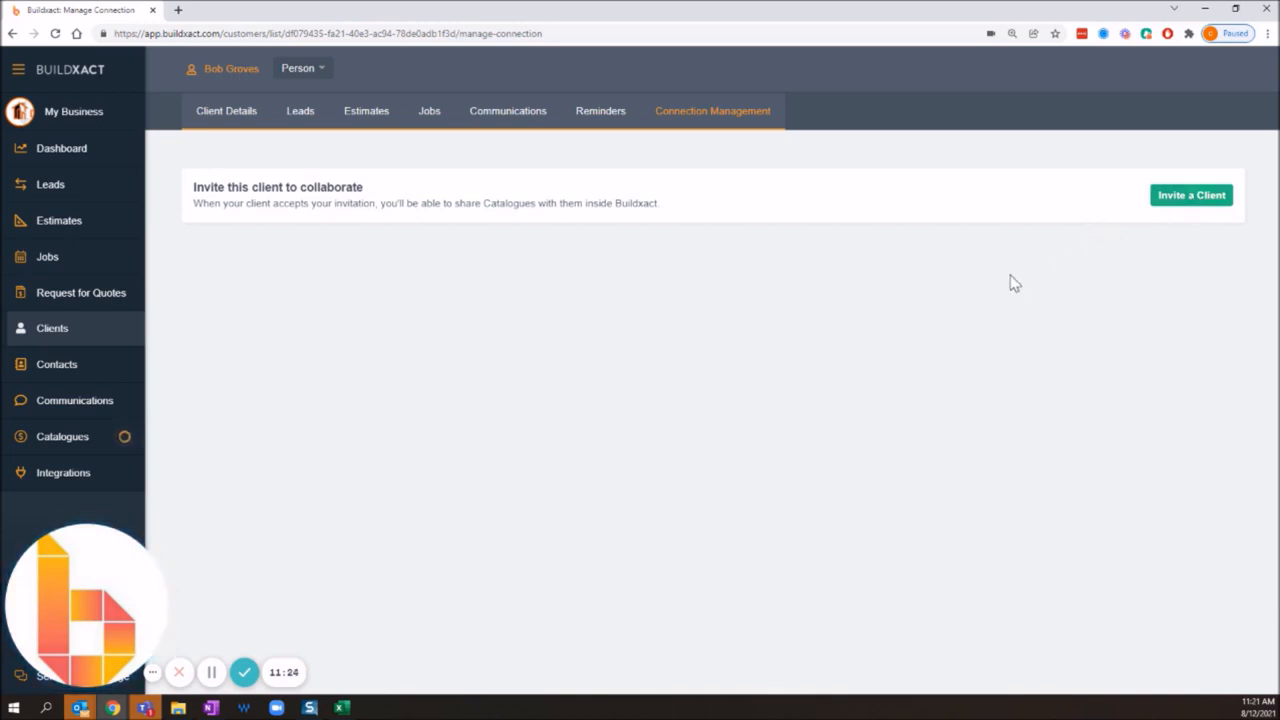
click(1187, 198)
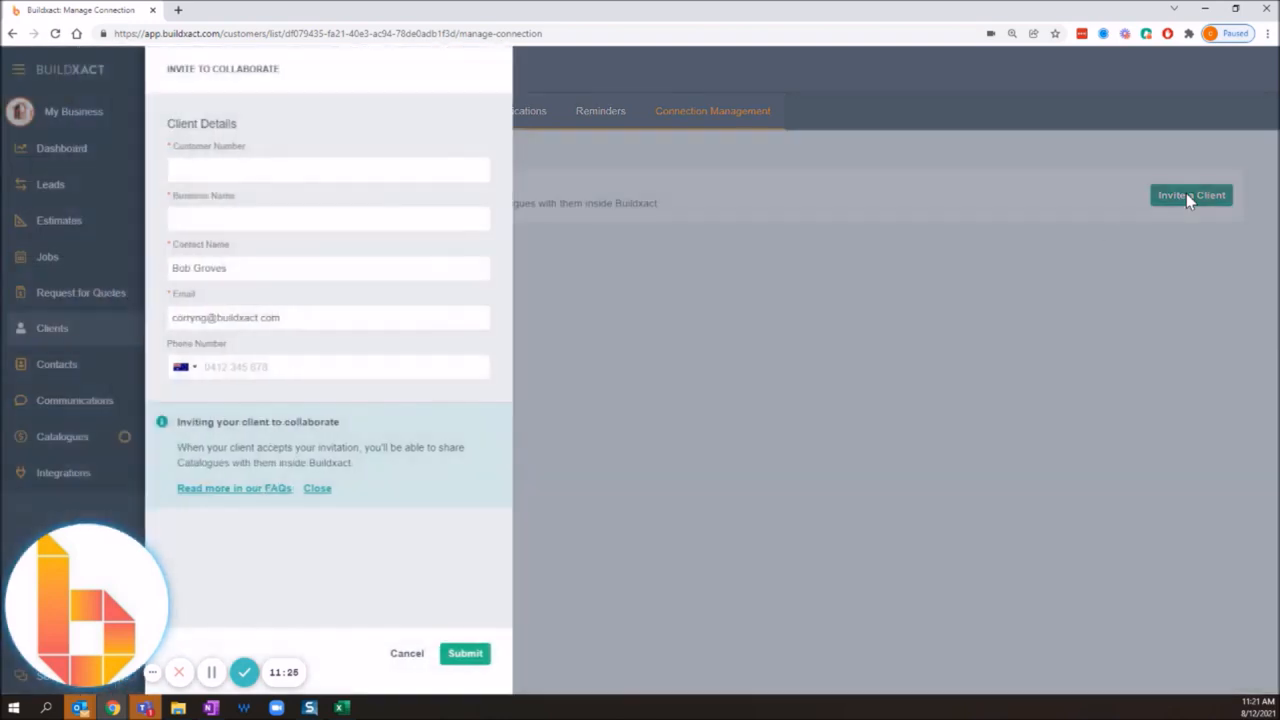
click(187, 172)
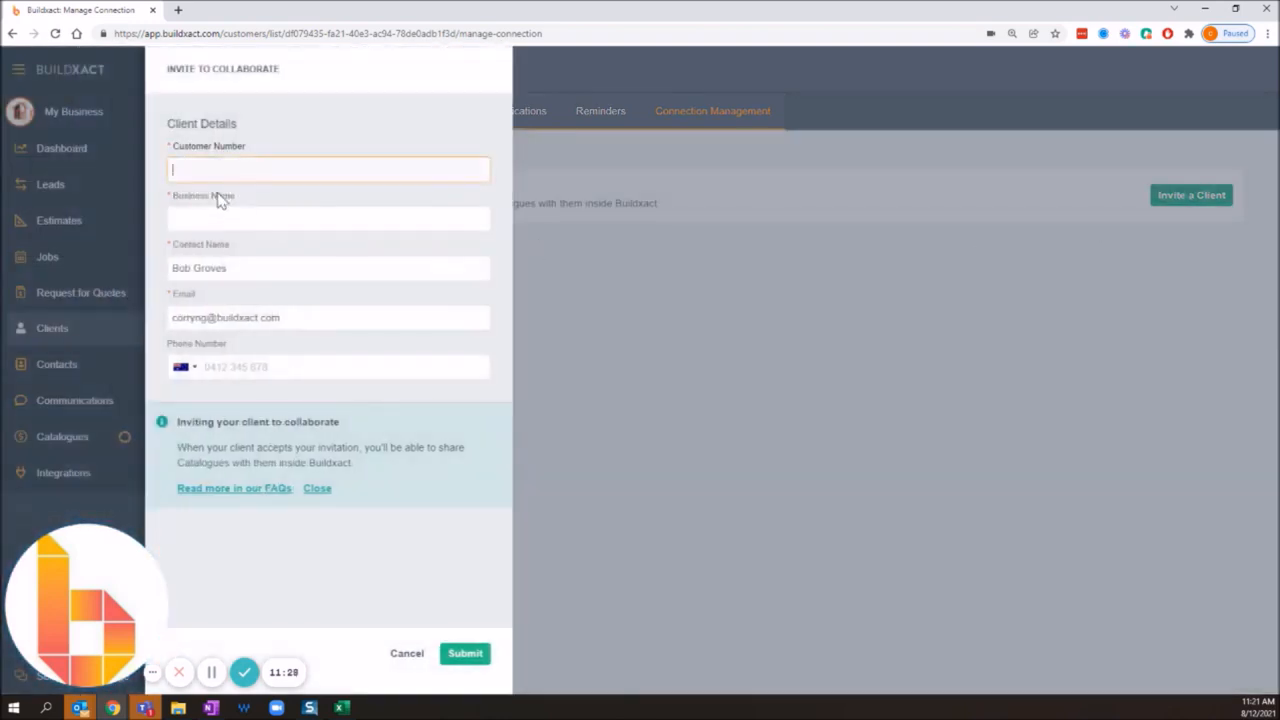
drag(178, 144, 256, 157)
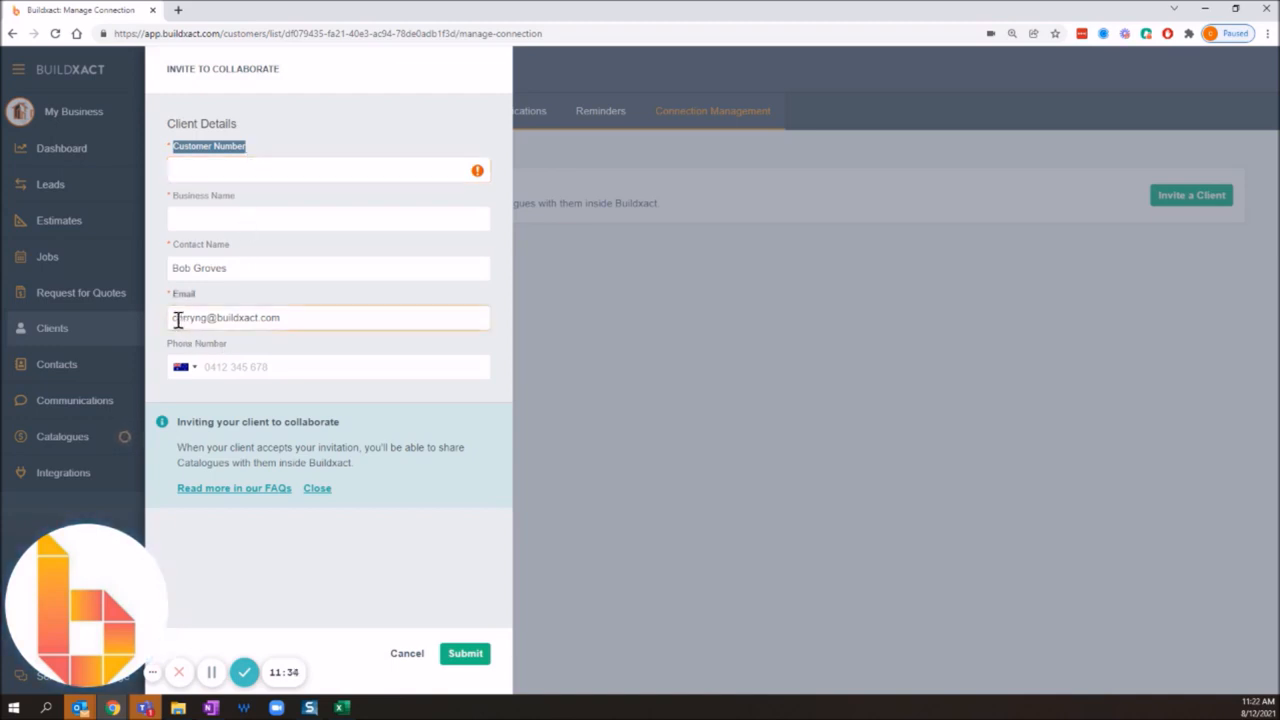
click(257, 317)
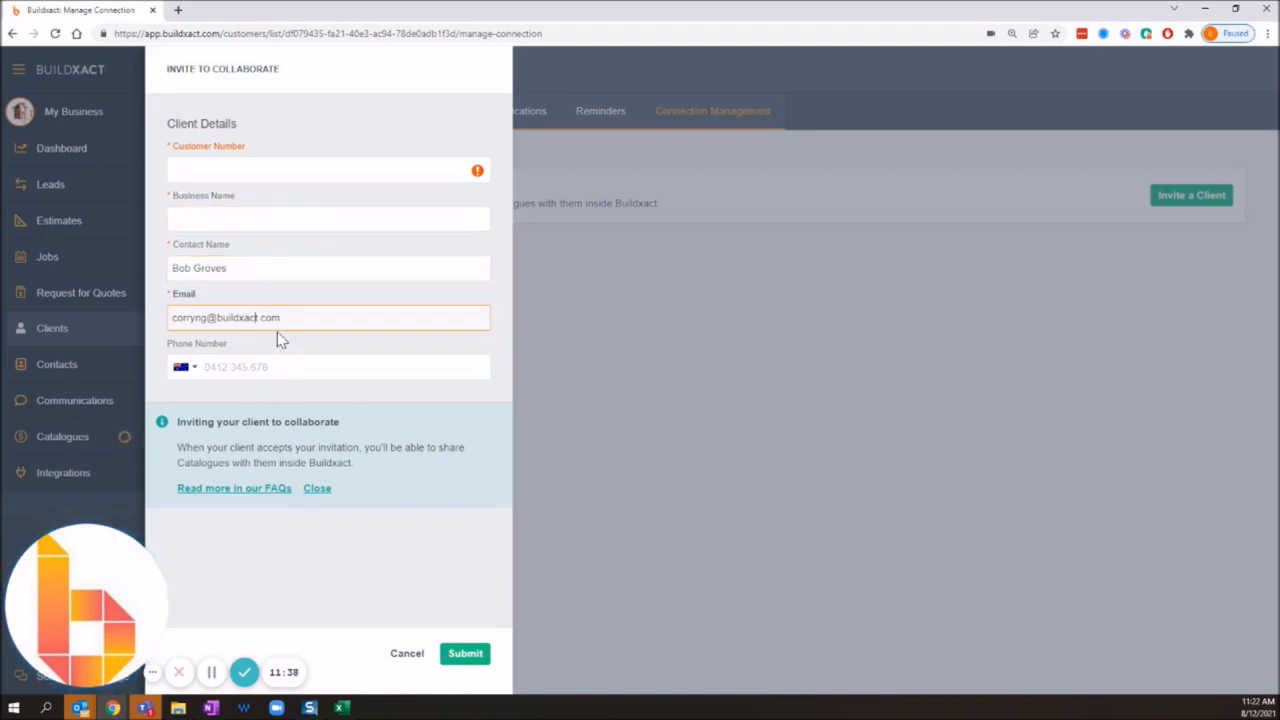
drag(273, 317, 165, 318)
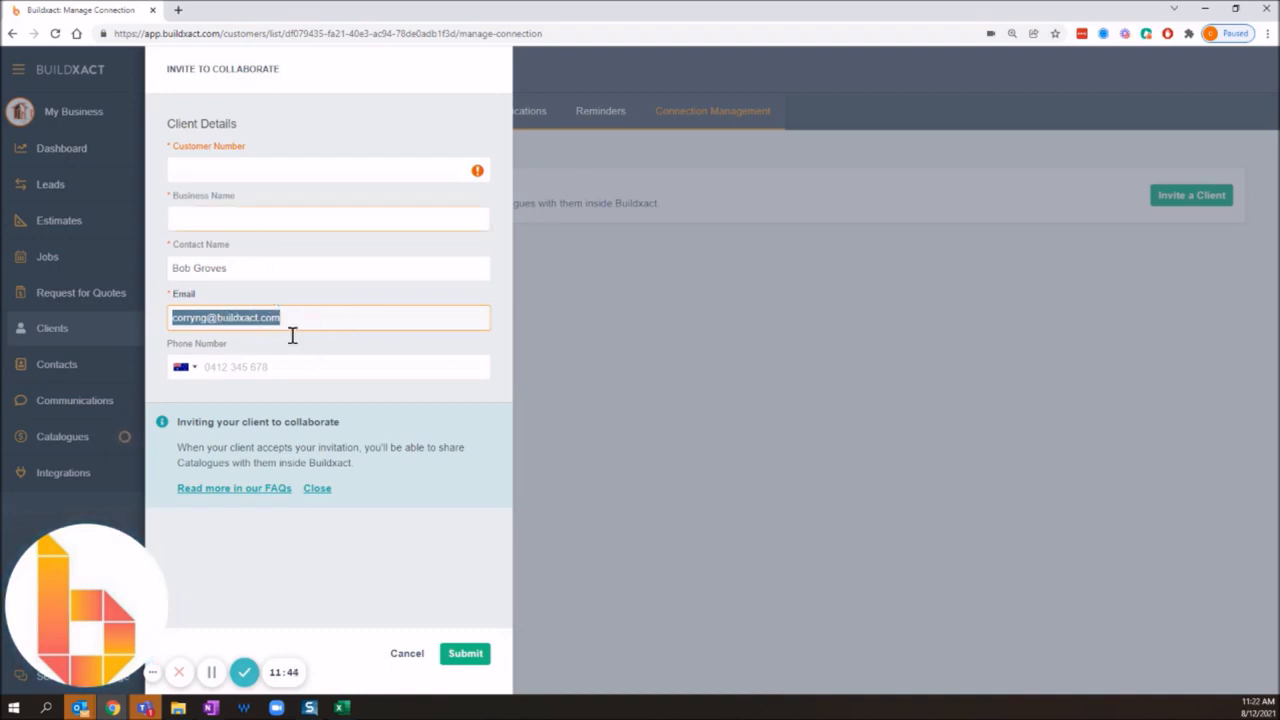
click(404, 654)
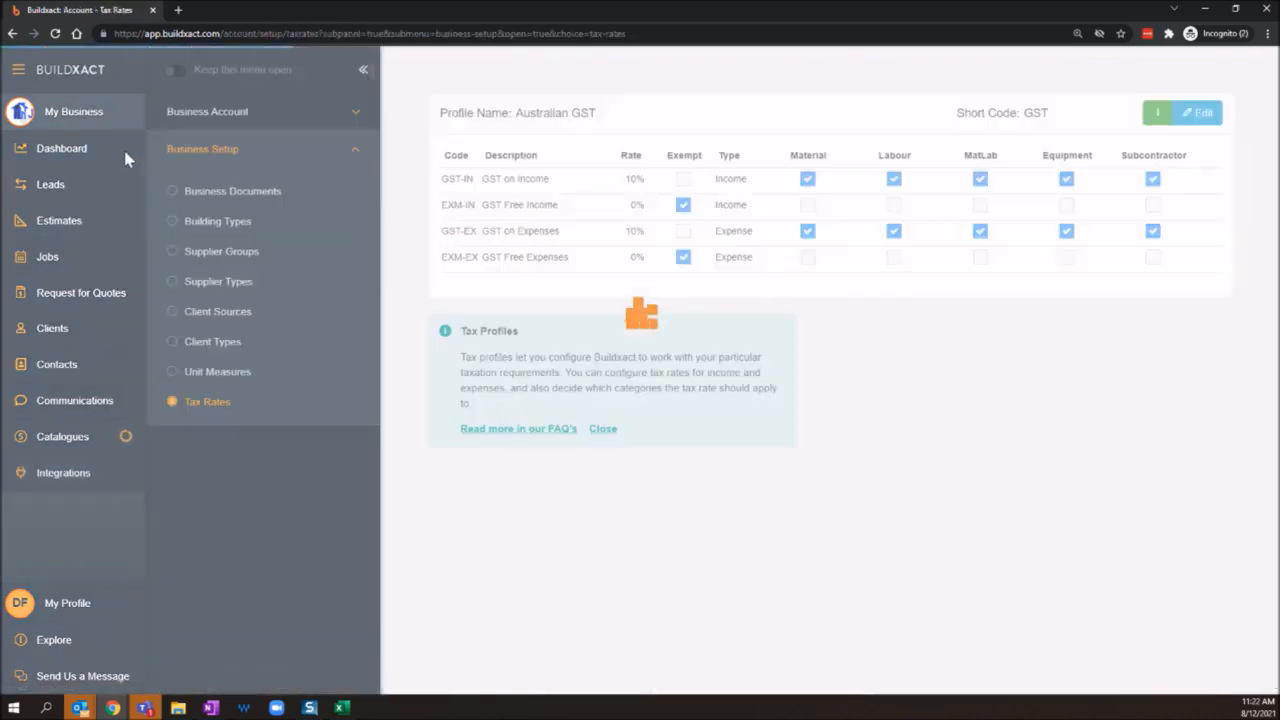
Step: In the builder account's business settings, open the business details and examine the registered email
click(262, 114)
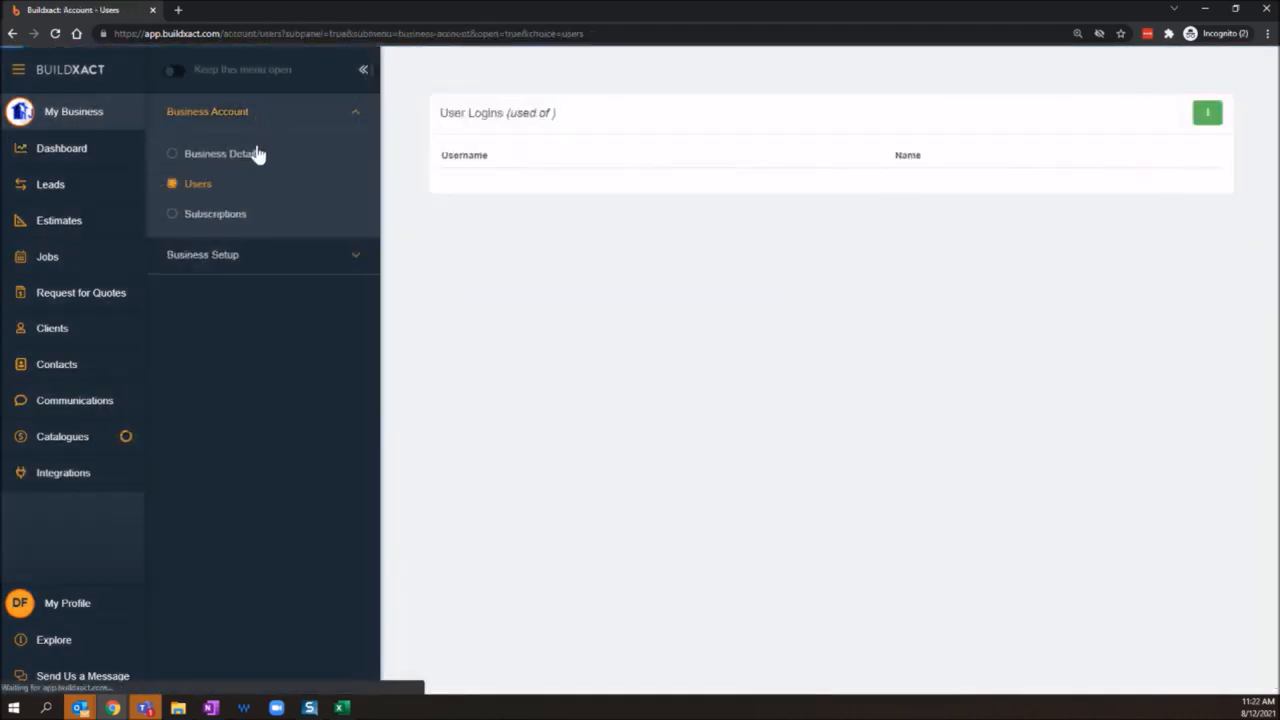
click(252, 153)
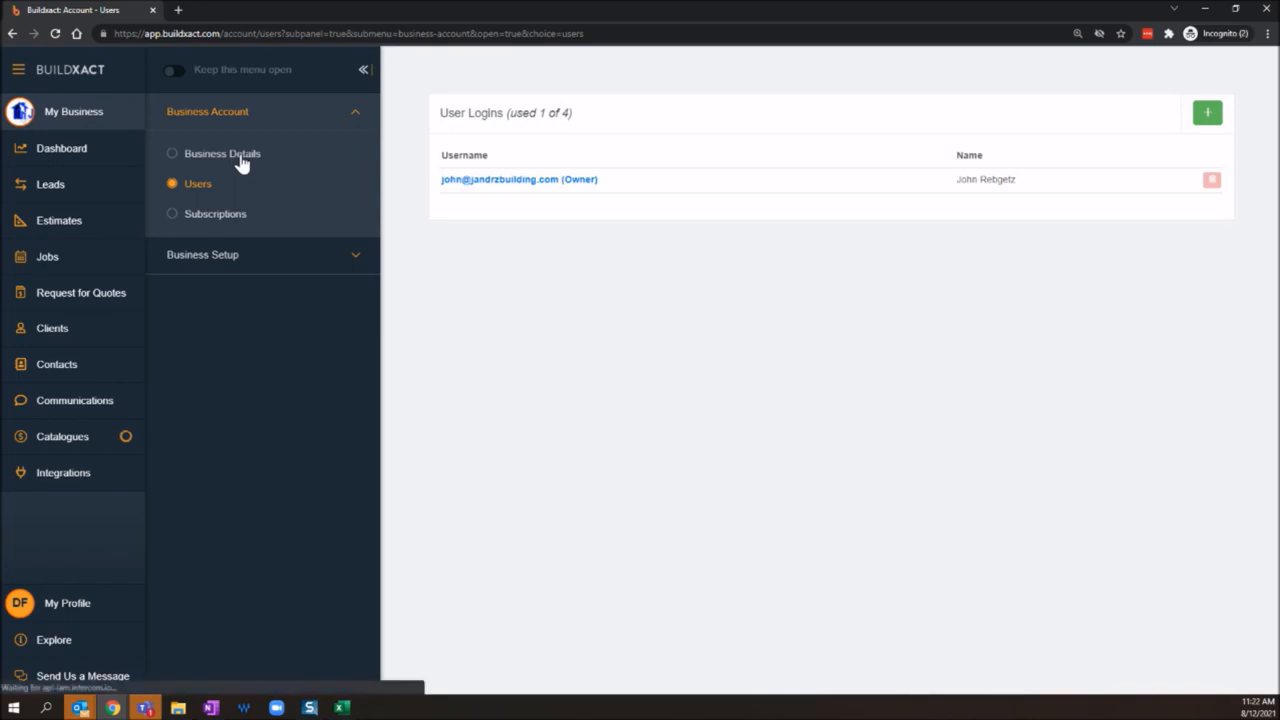
click(245, 158)
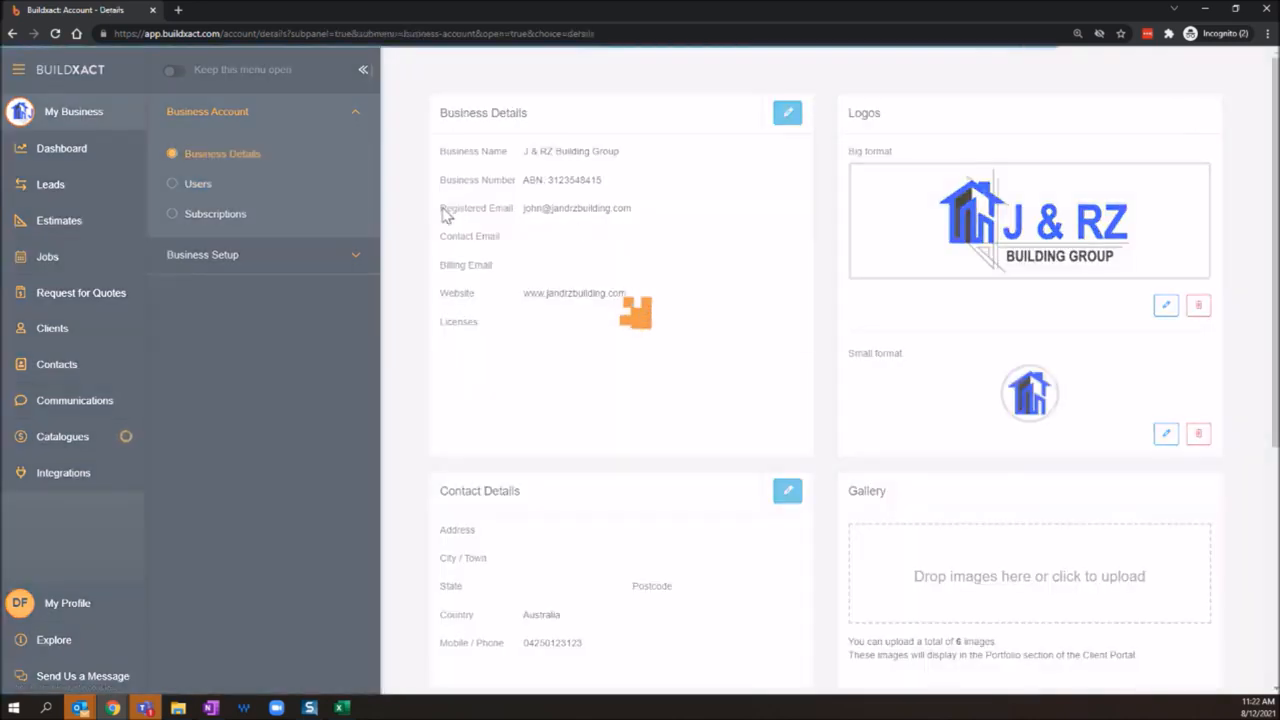
drag(563, 207, 451, 220)
click(649, 213)
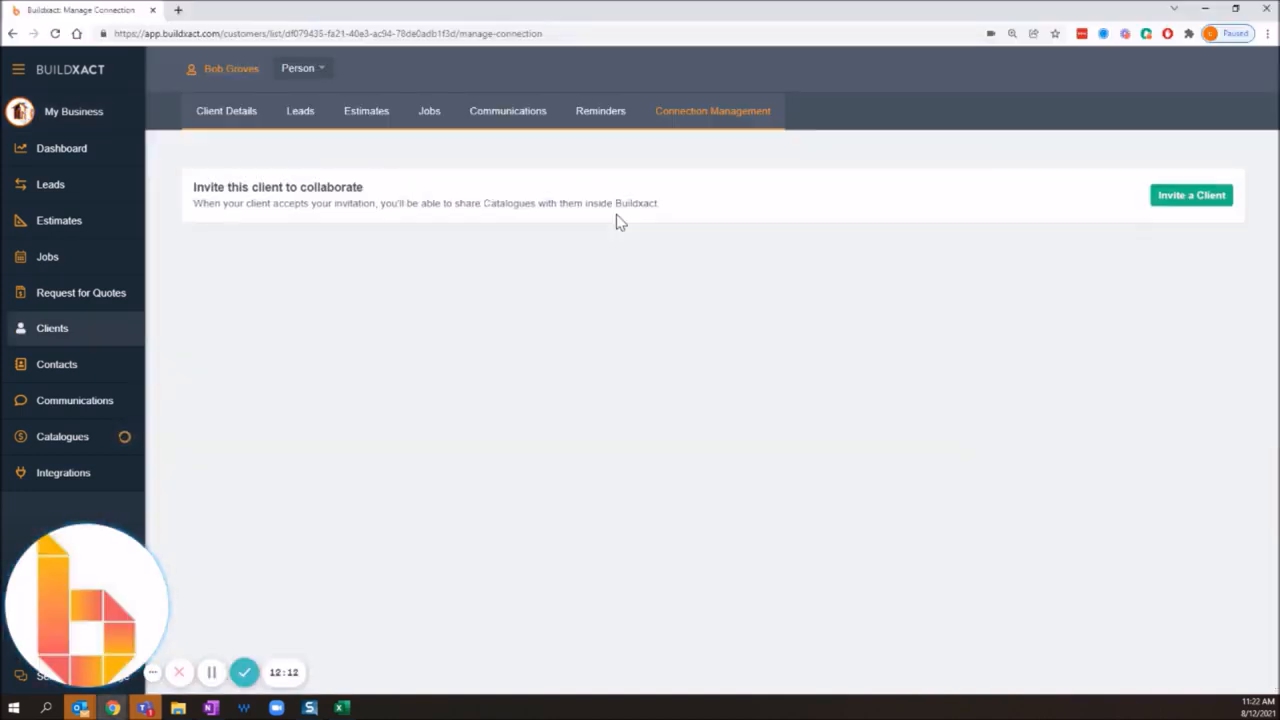
Step: Review the email field in the supplier's client invitation without submitting it, and switch to the builder account's supplier integrations
click(1185, 198)
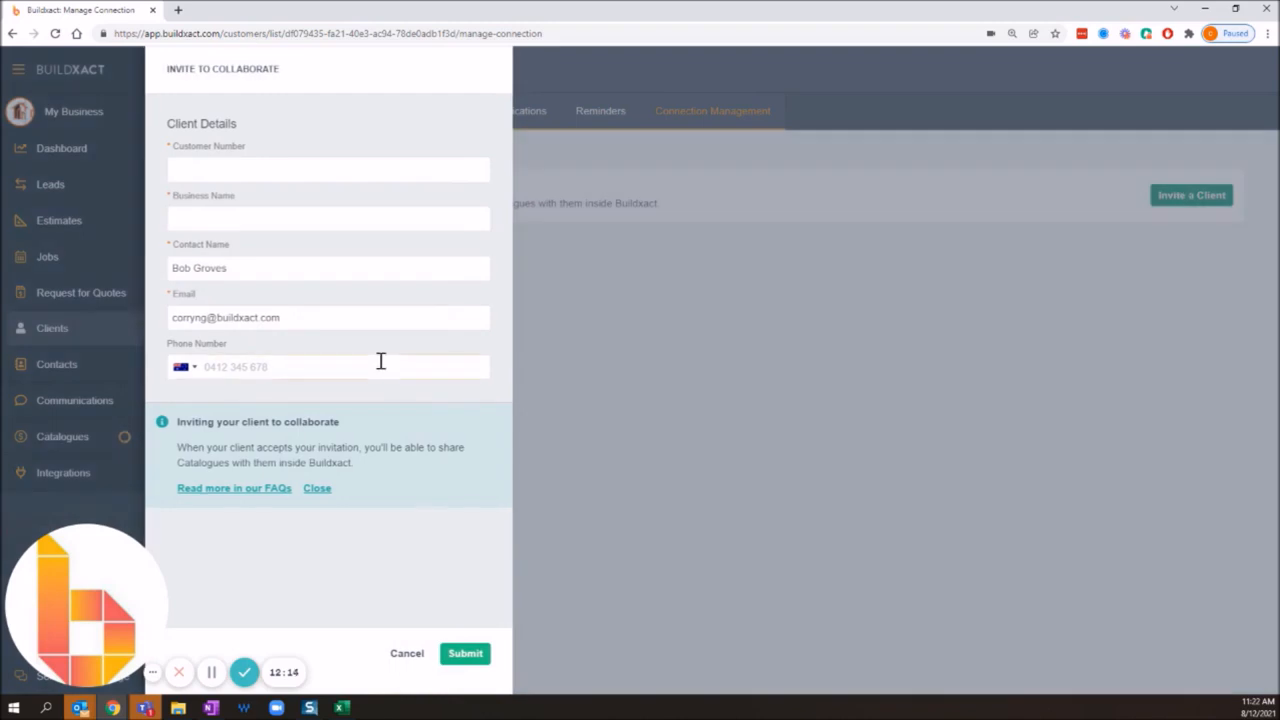
drag(314, 317, 170, 317)
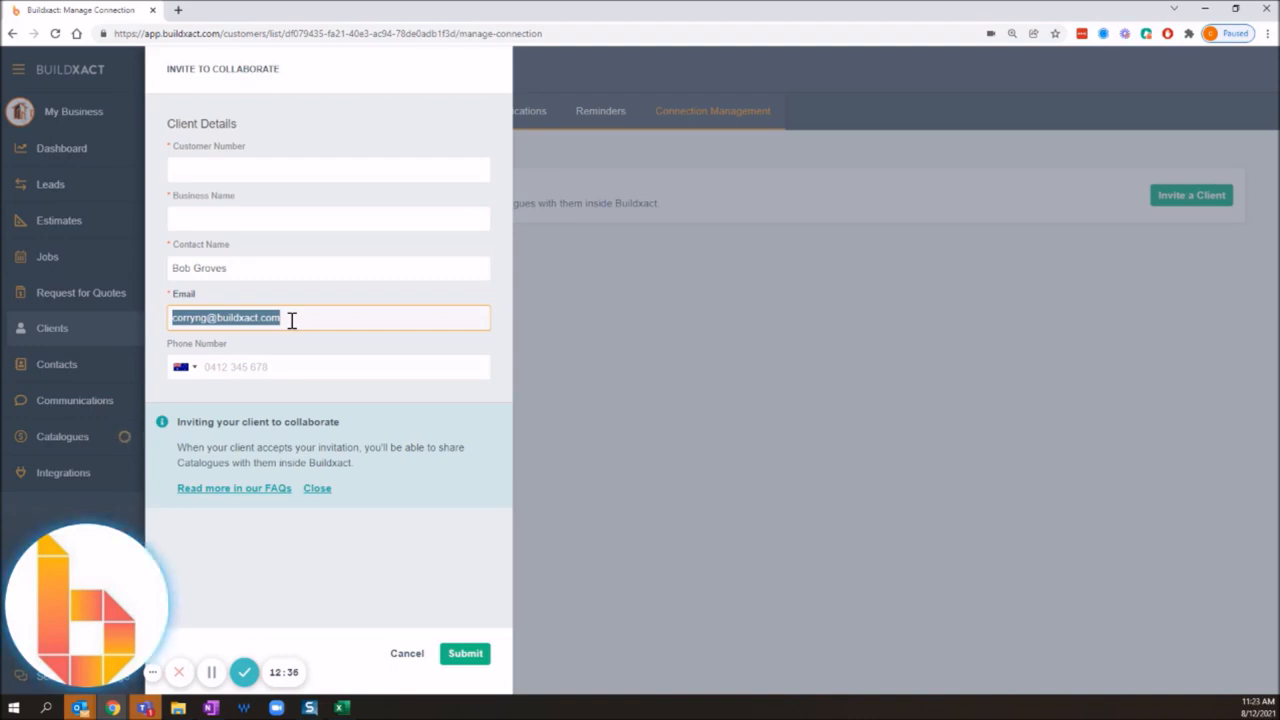
drag(292, 319, 168, 322)
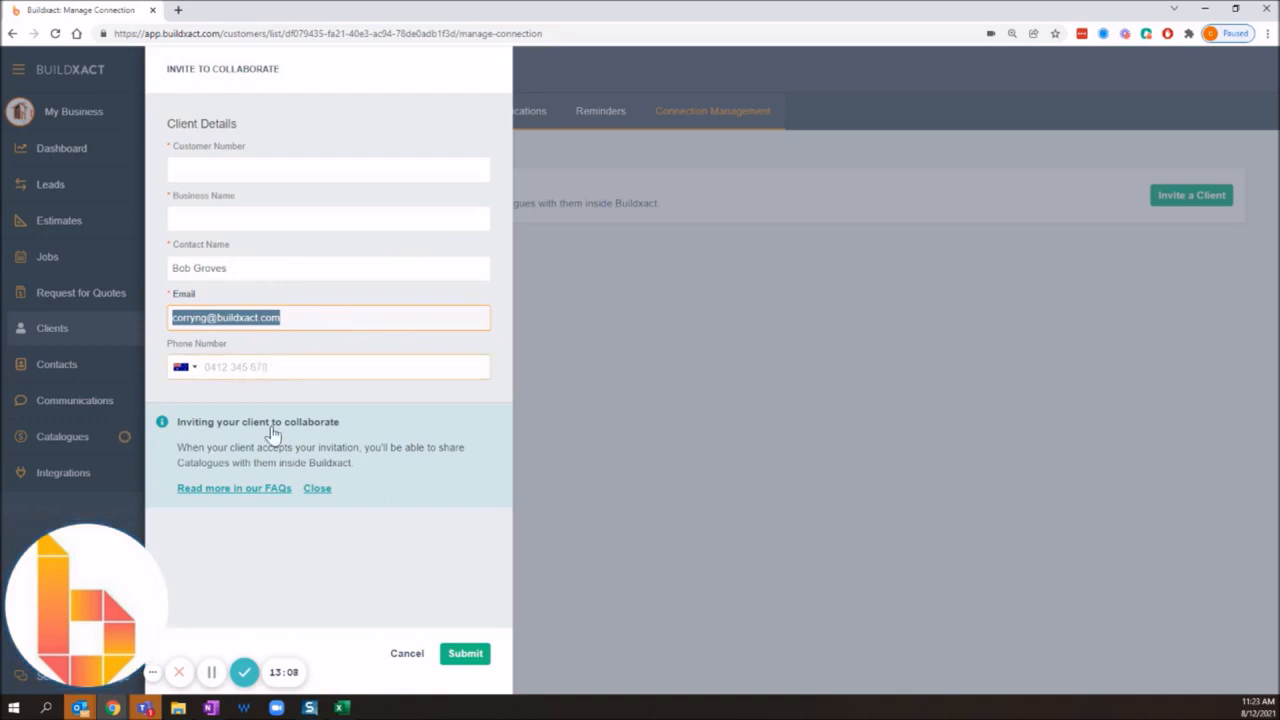
click(412, 656)
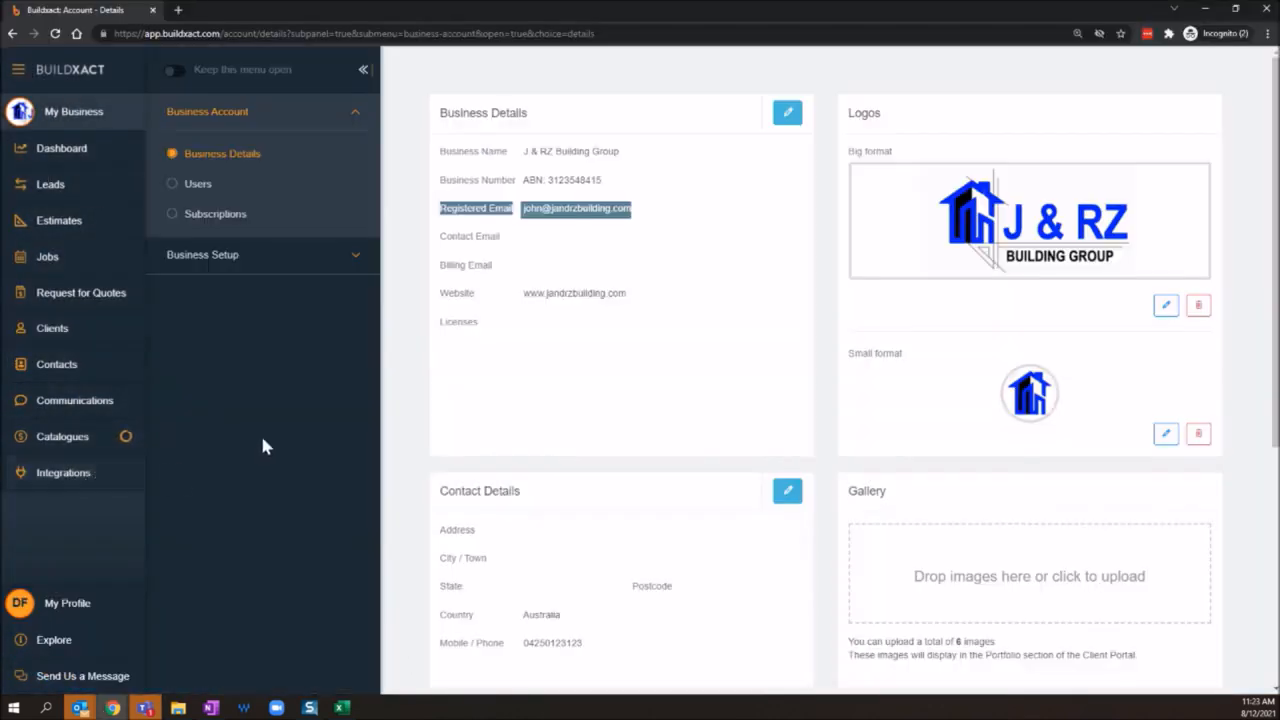
click(80, 485)
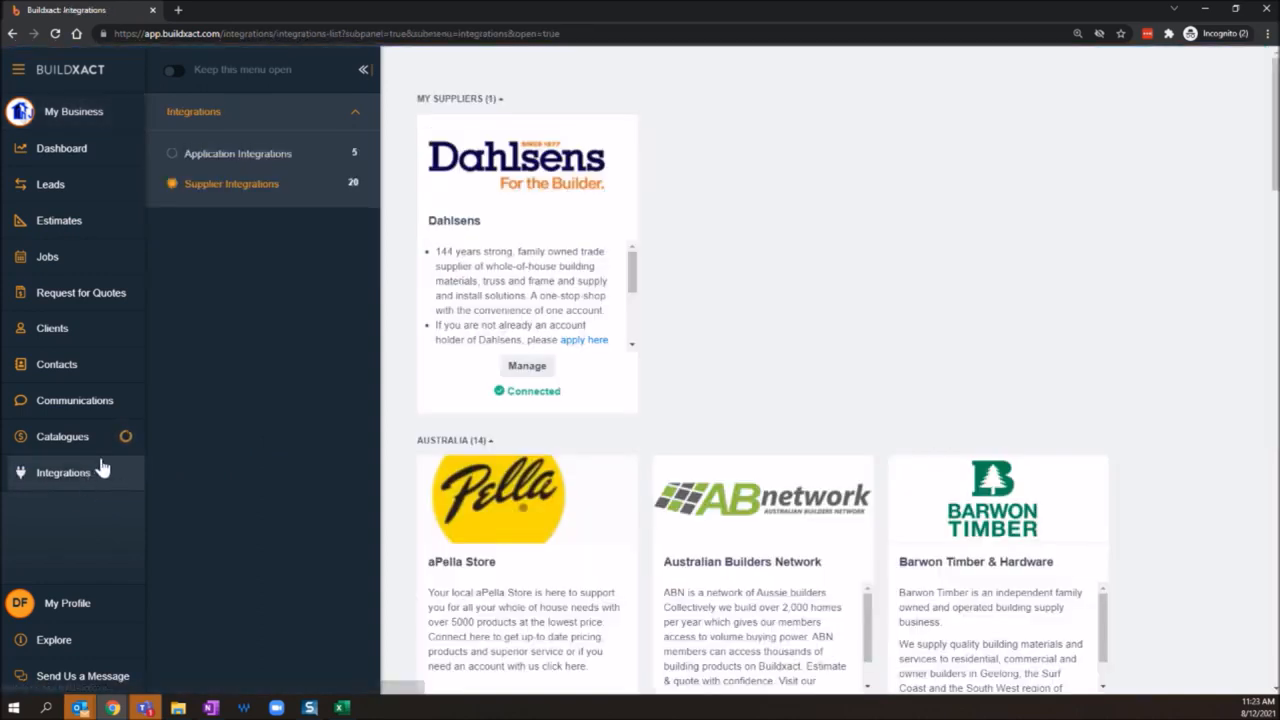